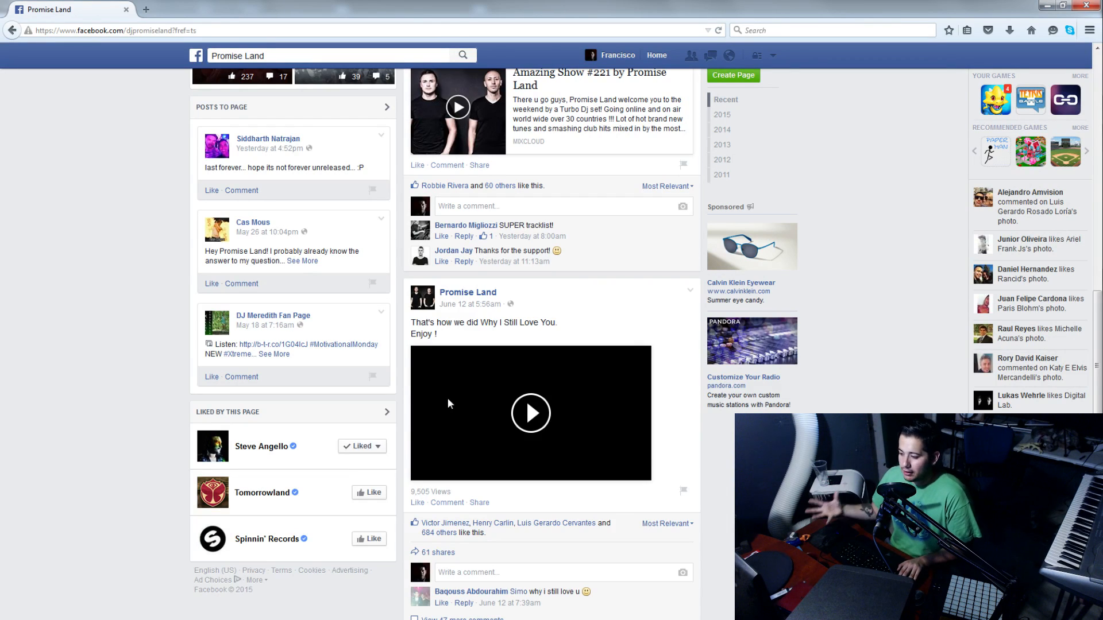
Switch from the browser to the Ableton Live set and minimize the webcam controller window
left_click(1044, 7)
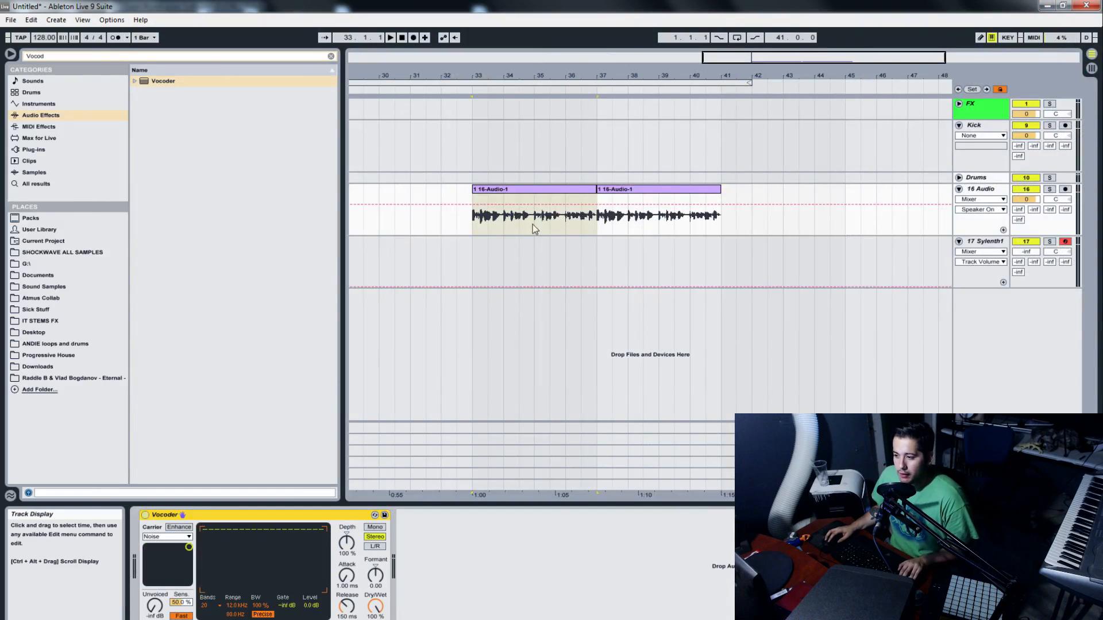
left_click(475, 226)
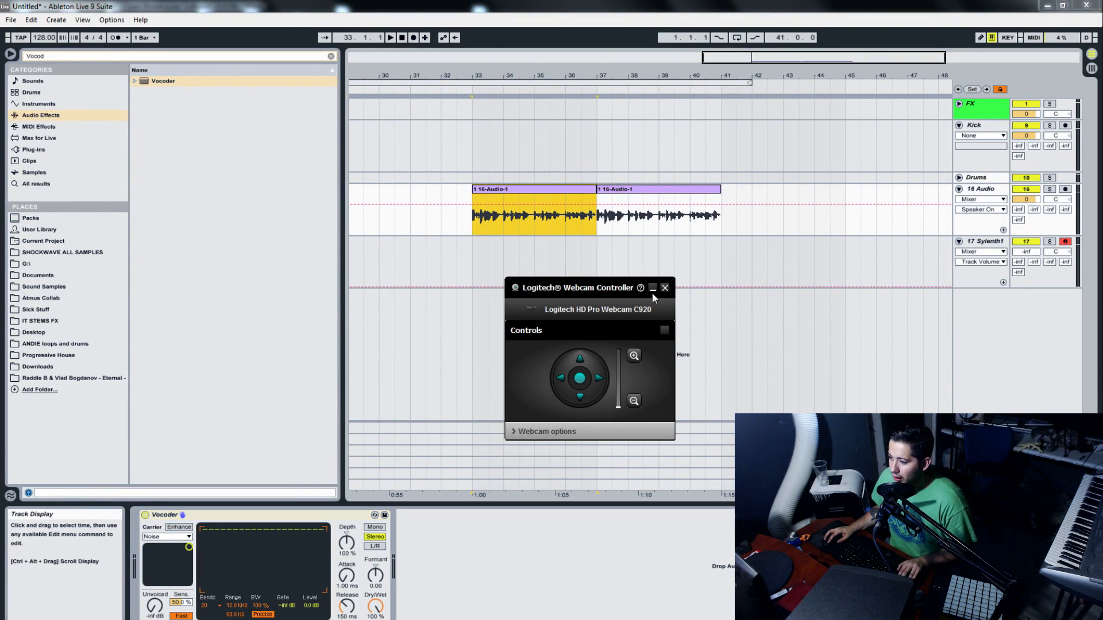
left_click(652, 290)
Solo the 16 Audio track and switch off its Vocoder
left_click(978, 189)
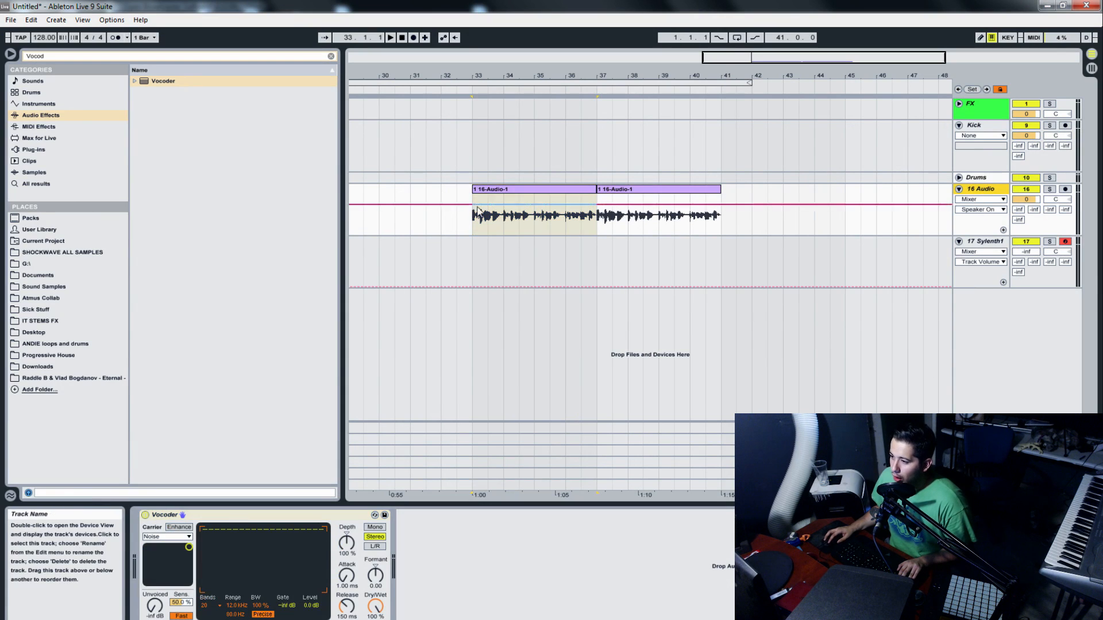
left_click(741, 210)
left_click_drag(719, 58, 726, 99)
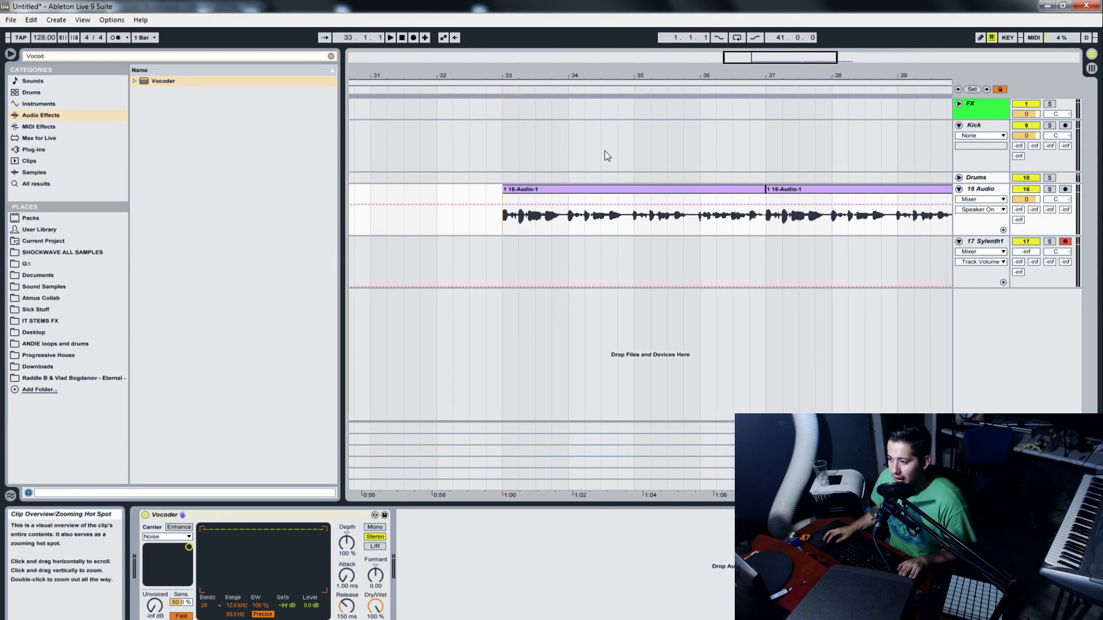
left_click(1049, 190)
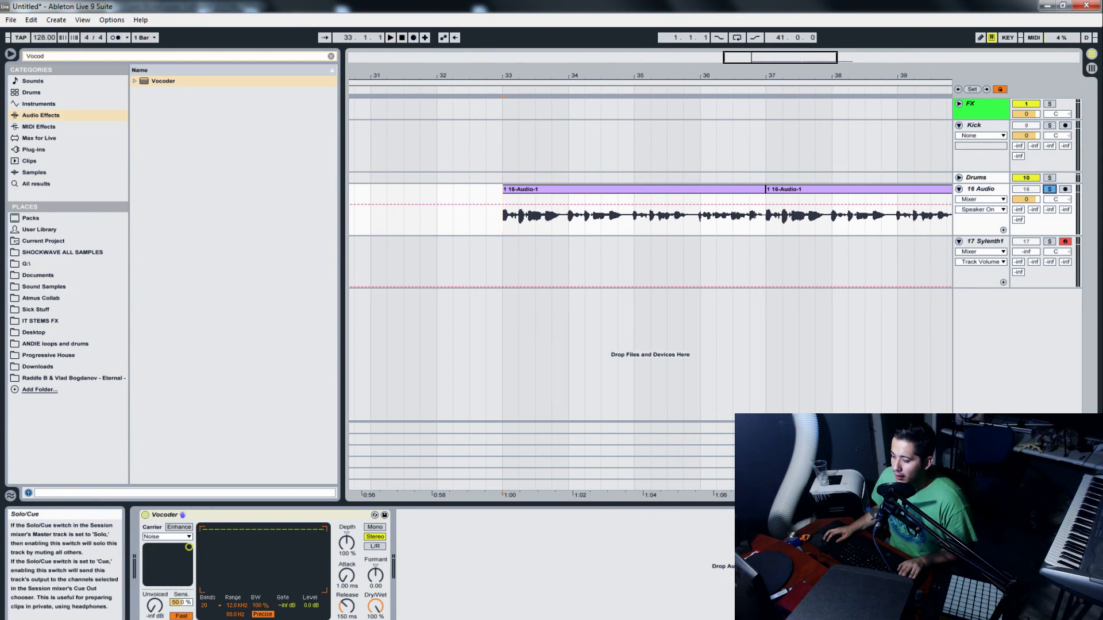
left_click(145, 514)
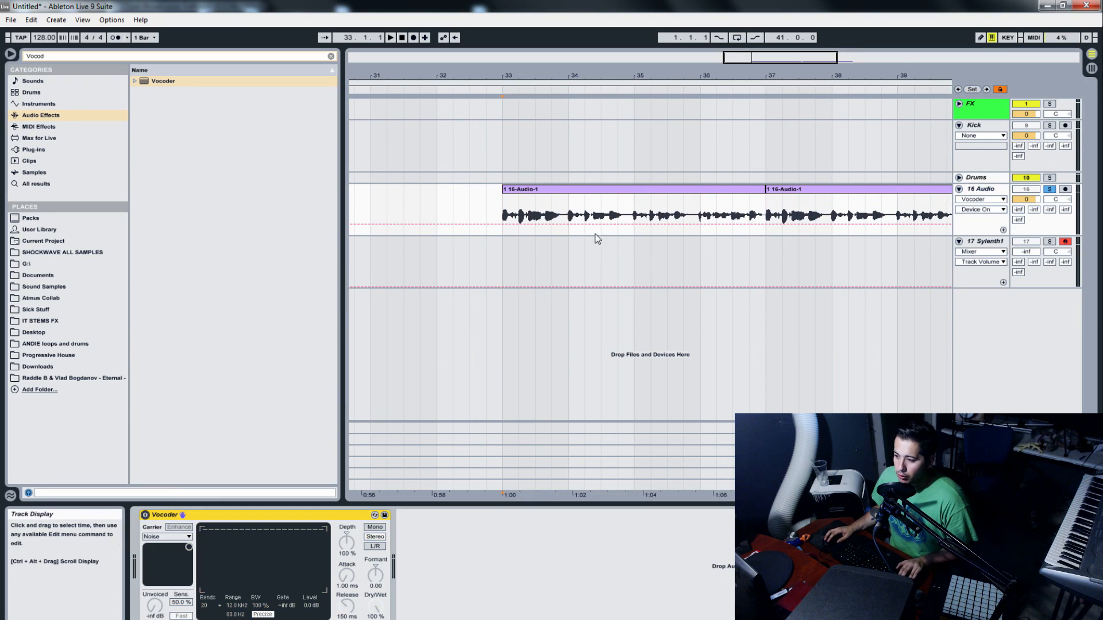
Play the dry vocal clips on the 16 Audio track and stop playback
key("space")
left_click_drag(776, 56, 764, 31)
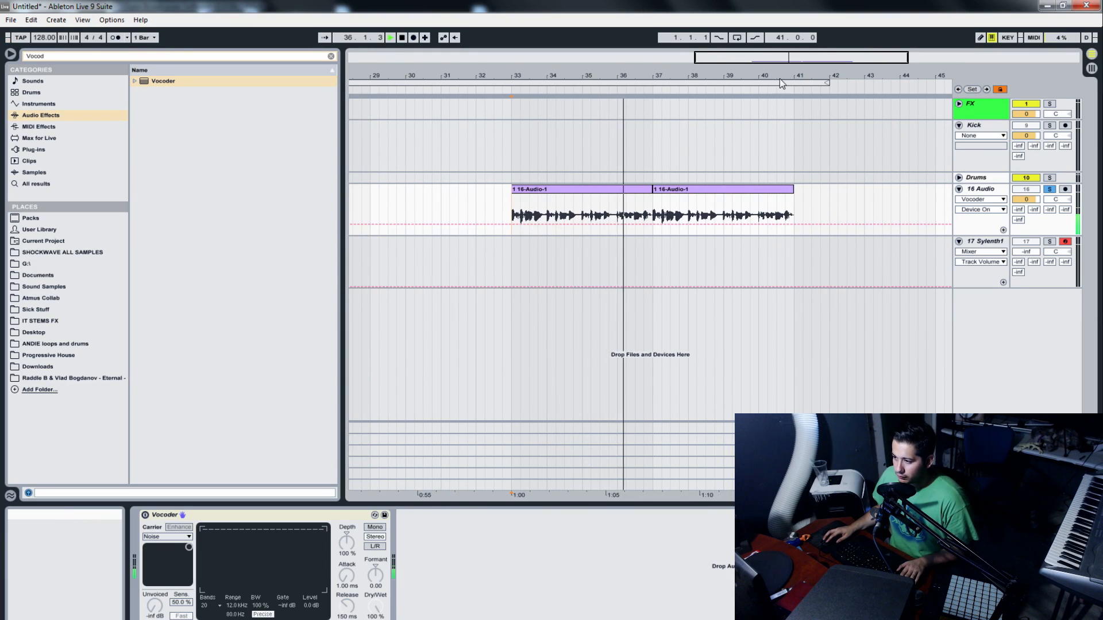
left_click_drag(788, 57, 821, 59)
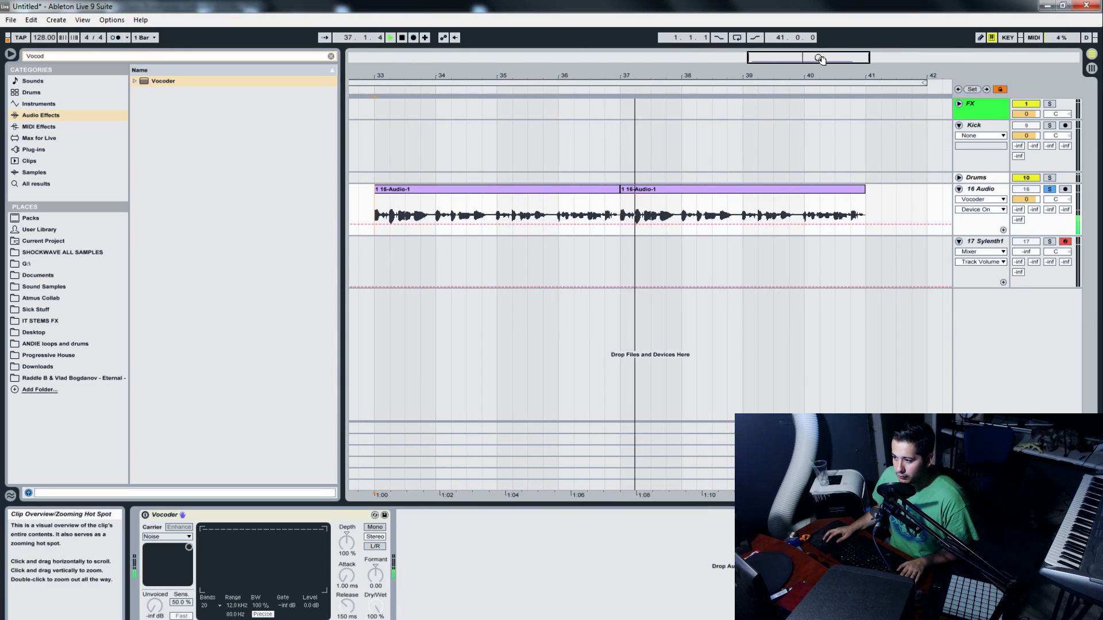
key("space")
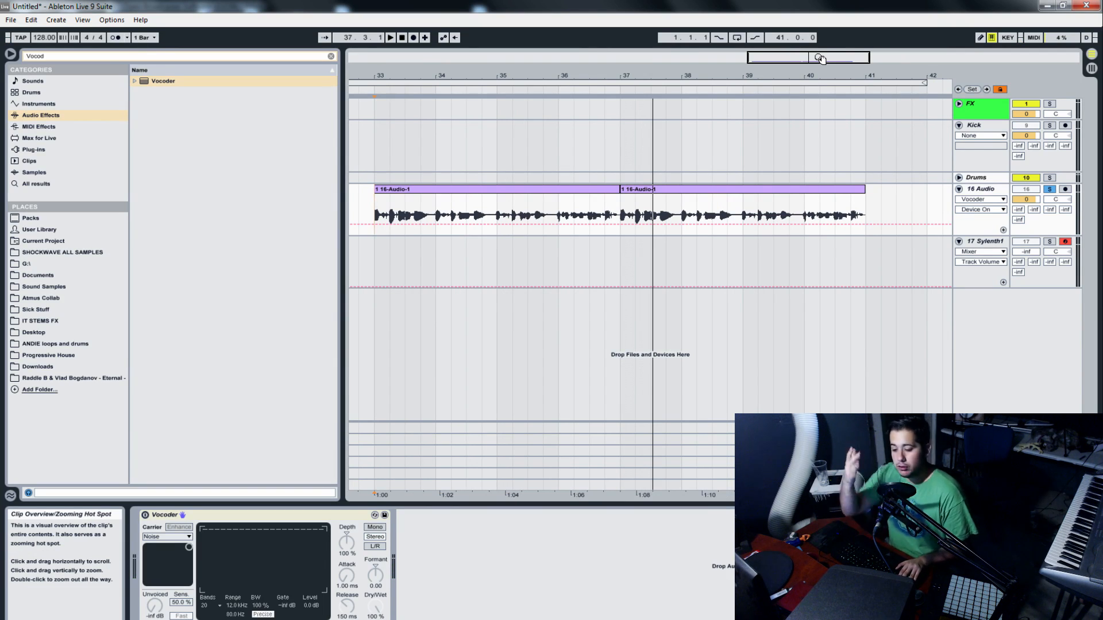
Duplicate the second 16-Audio clip twice so four clips run back to back from bar 33
left_click_drag(822, 60, 822, 50)
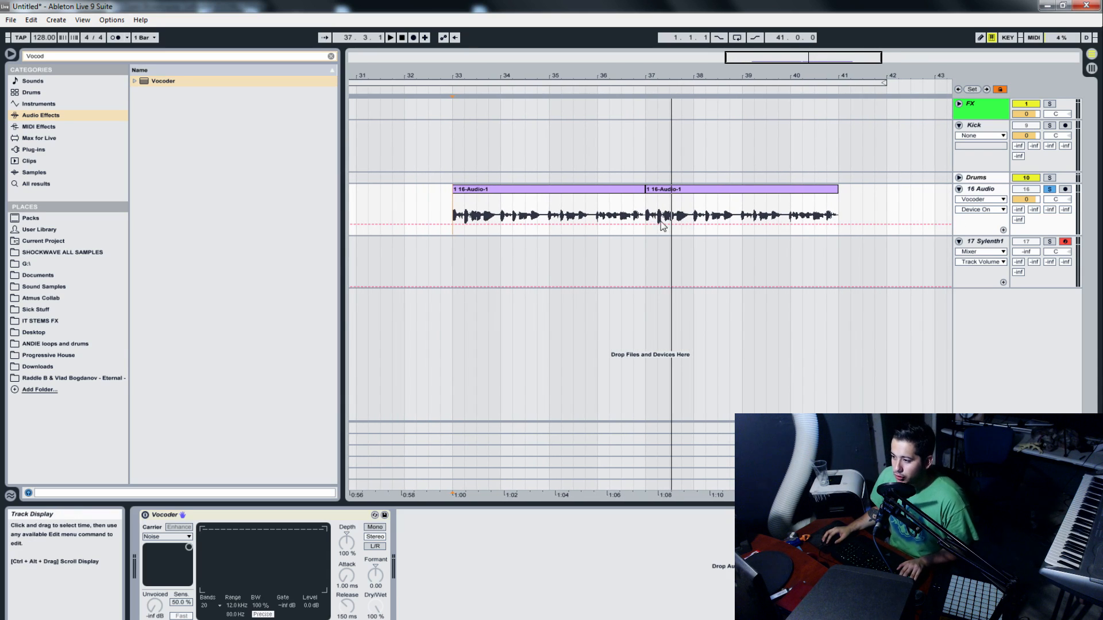
left_click_drag(649, 224, 453, 233)
left_click(689, 193)
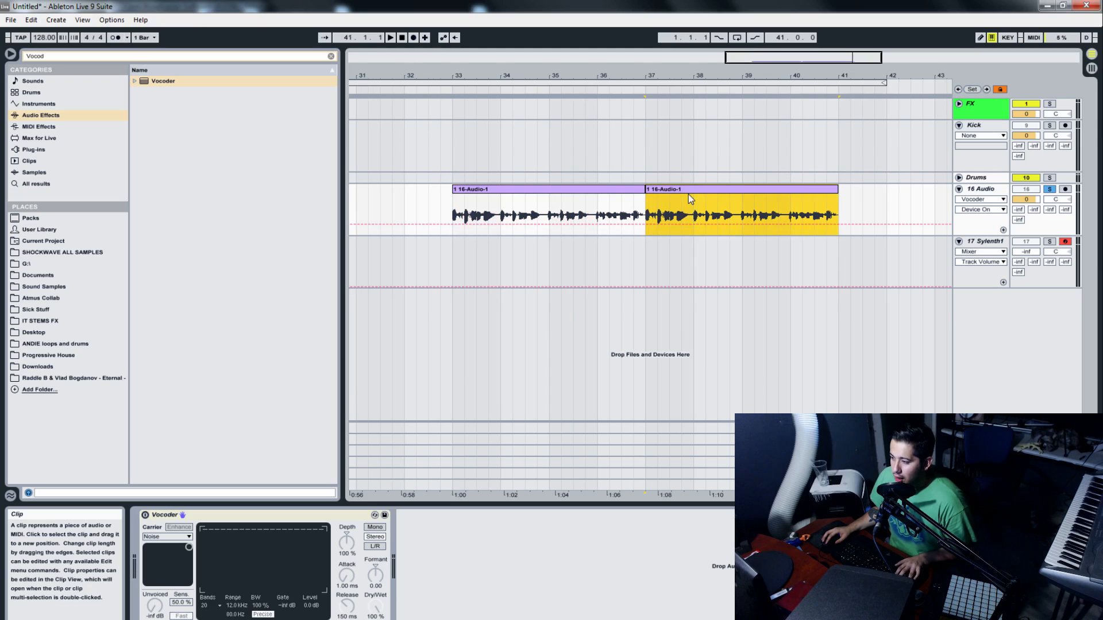
key("ctrl+d")
key("ctrl+d")
left_click_drag(862, 61, 816, 57)
left_click_drag(418, 262, 522, 264)
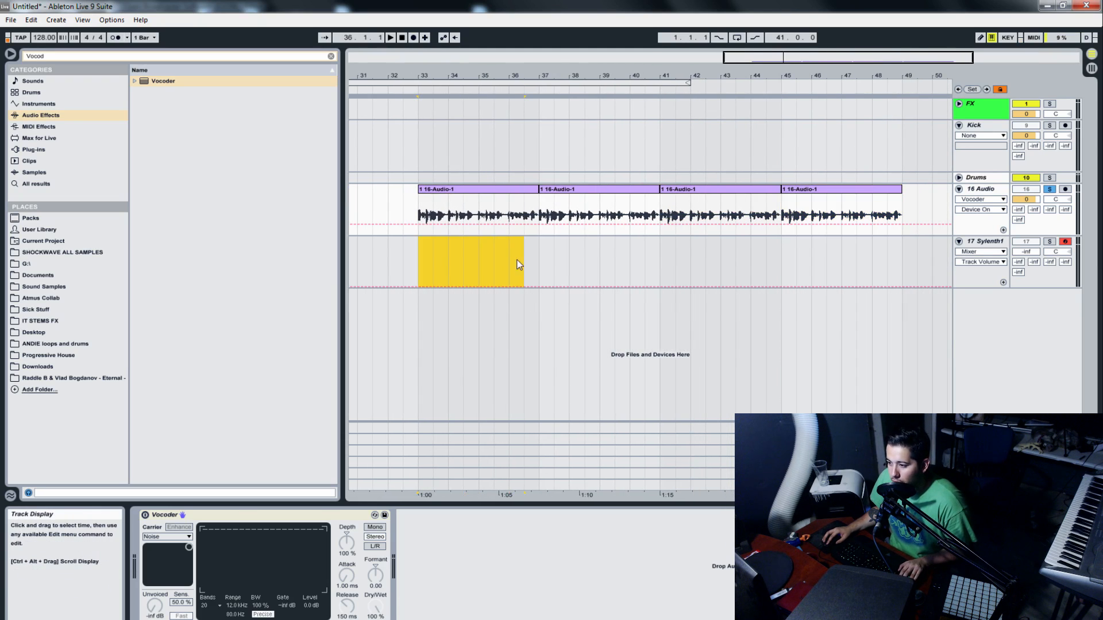
Switch the Vocoder on the 16 Audio track back on and set its carrier to External
left_click(963, 194)
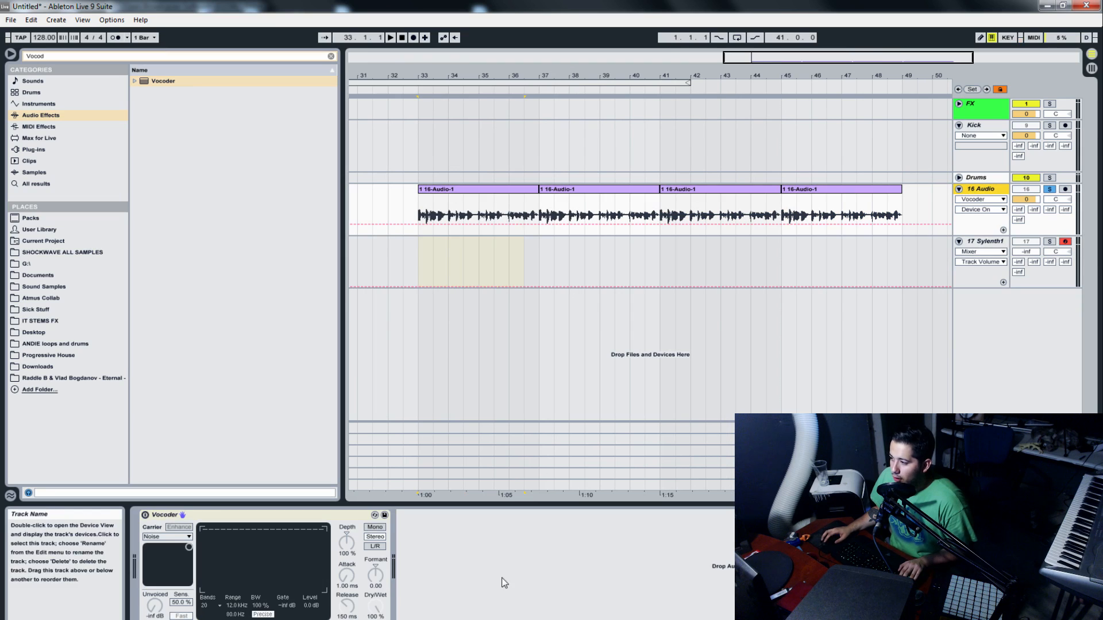
left_click(164, 515)
left_click(167, 536)
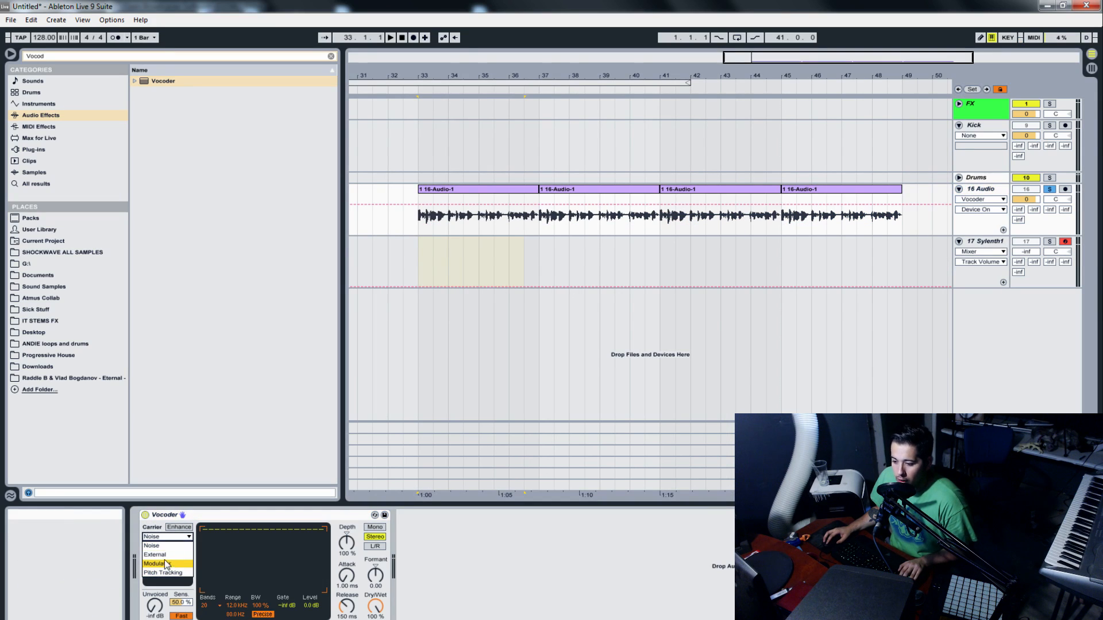
left_click(161, 555)
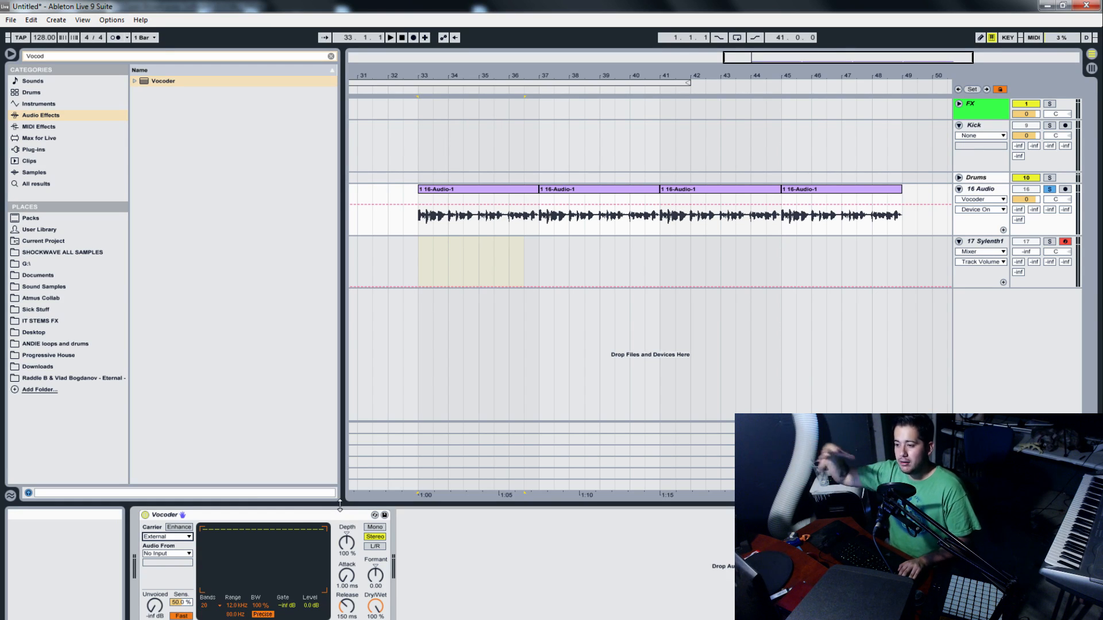
Open the Sylenth1 synth on track 17 and pick the preset 035: LD Arty's World
left_click(973, 247)
left_click(164, 515)
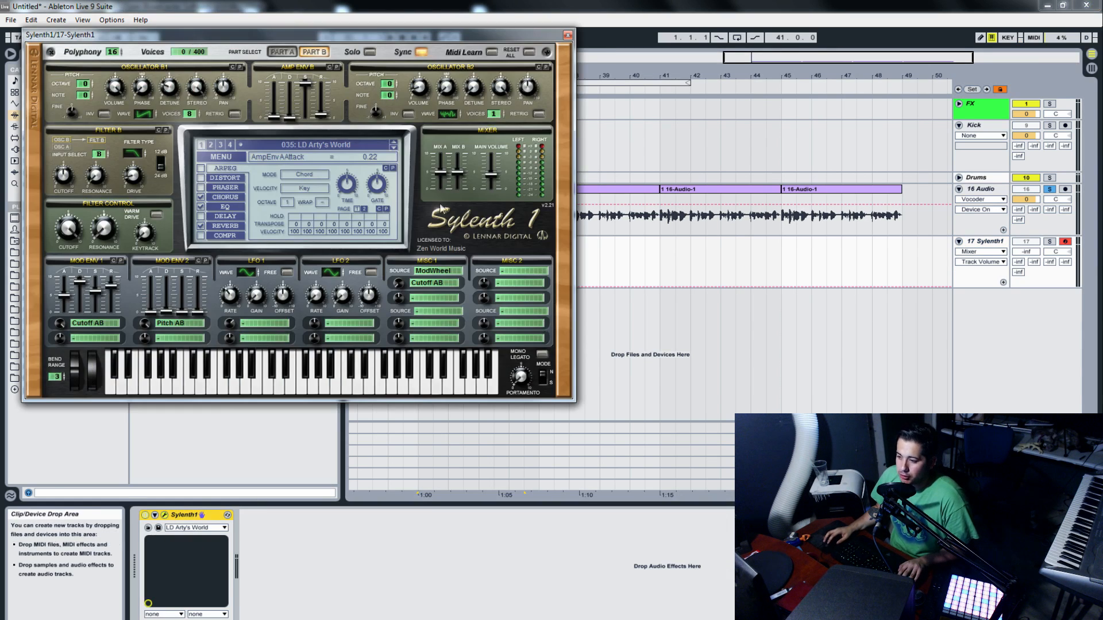
left_click(316, 150)
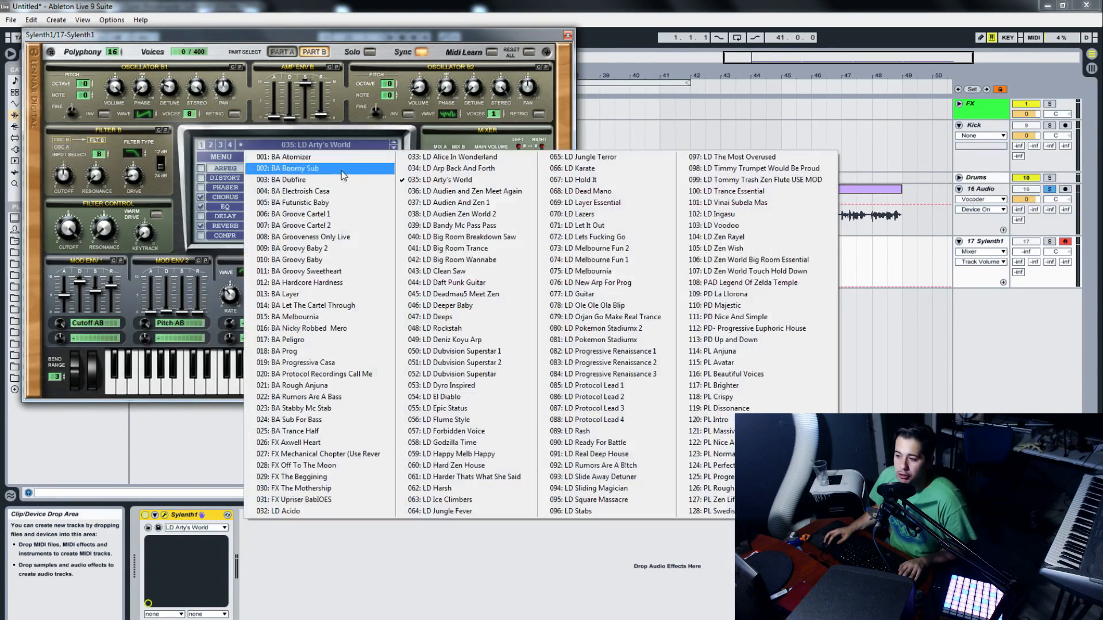
left_click(405, 190)
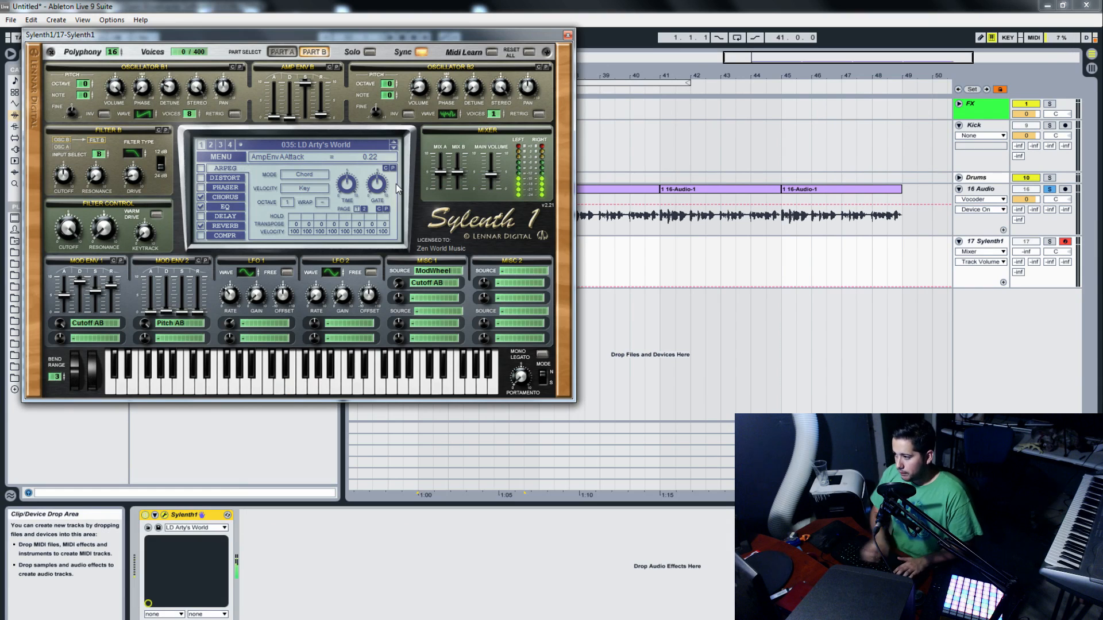
Unsolo the 16 Audio track and pull the 17 Sylenth1 track's volume down to -inf
left_click(1049, 189)
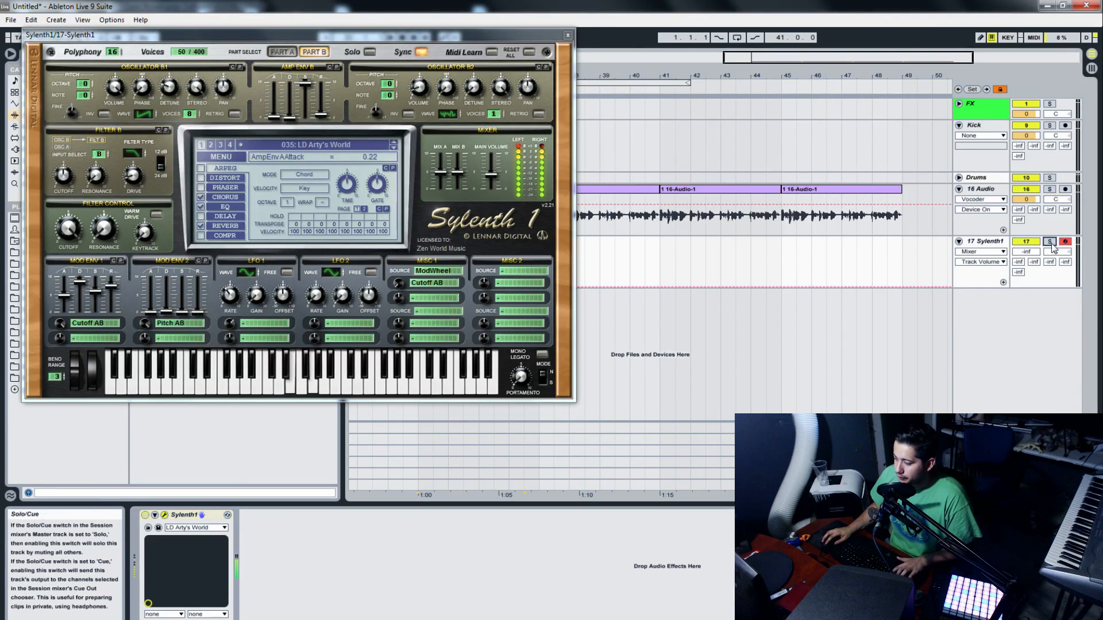
mouse_move(1026, 252)
left_mouse_down()
mouse_move(1026, 195)
mouse_move(1035, 270)
left_mouse_up()
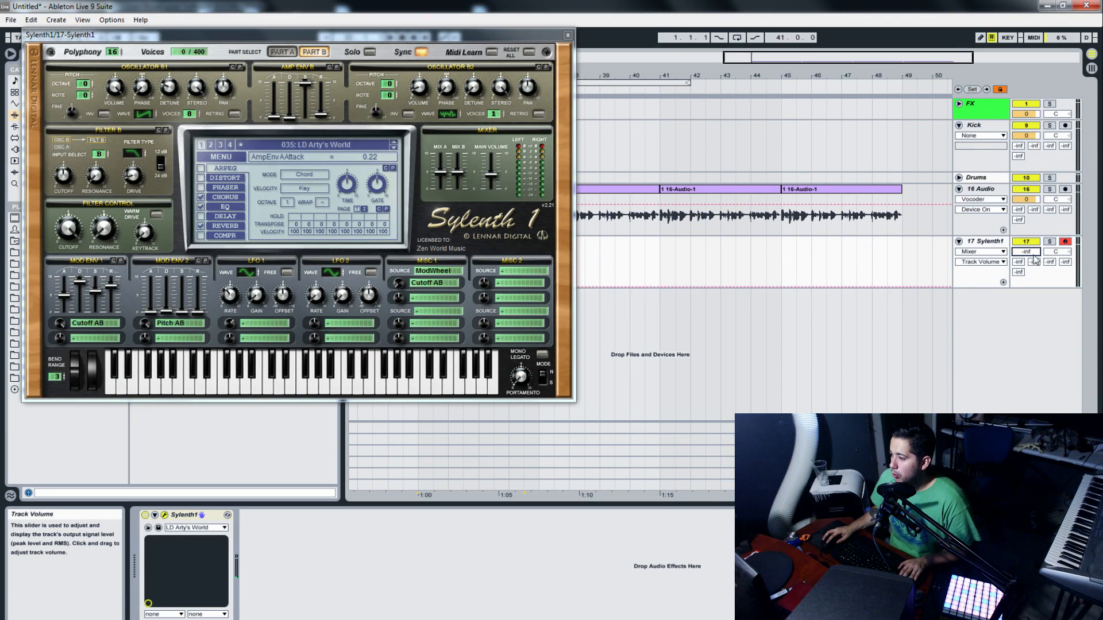
Set the Vocoder's carrier audio source on the 16 Audio track to 17-Sylenth1
left_click(981, 189)
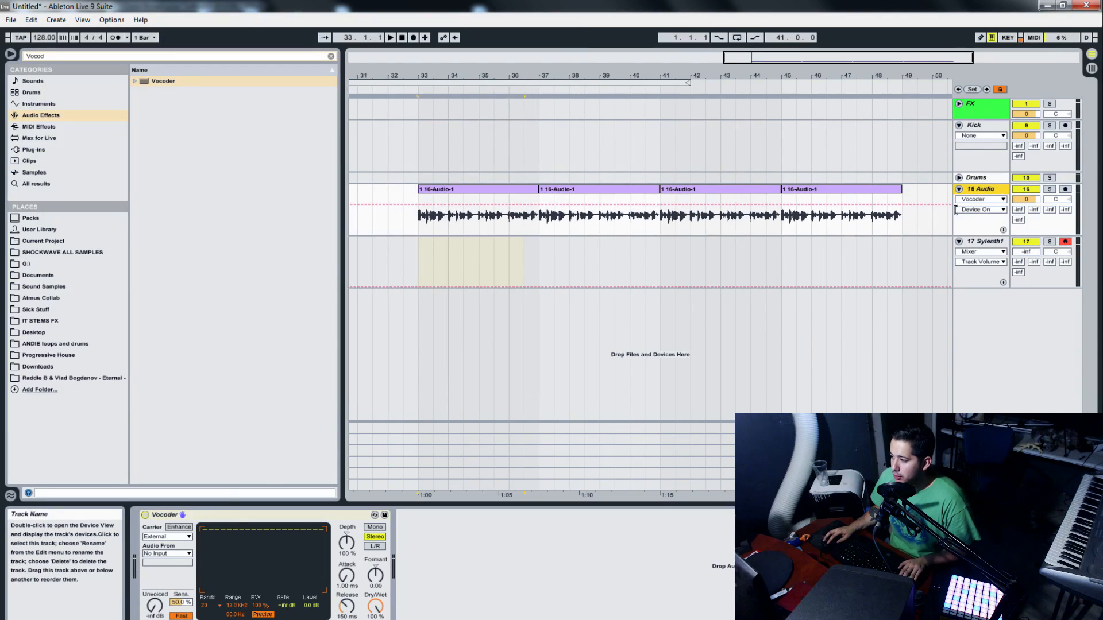
left_click(165, 554)
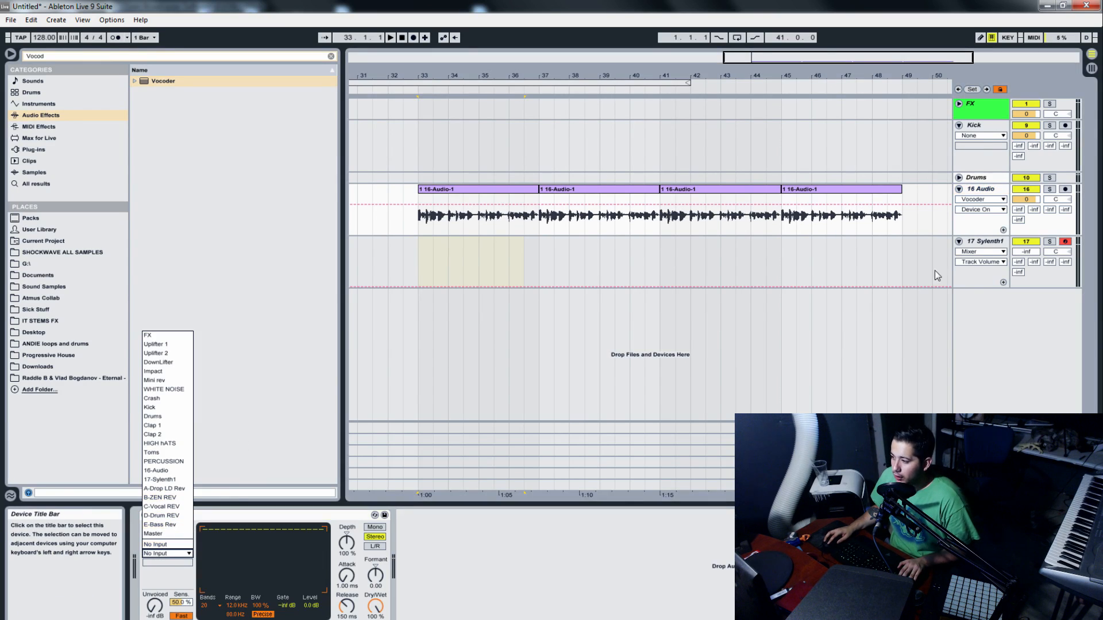
left_click(181, 481)
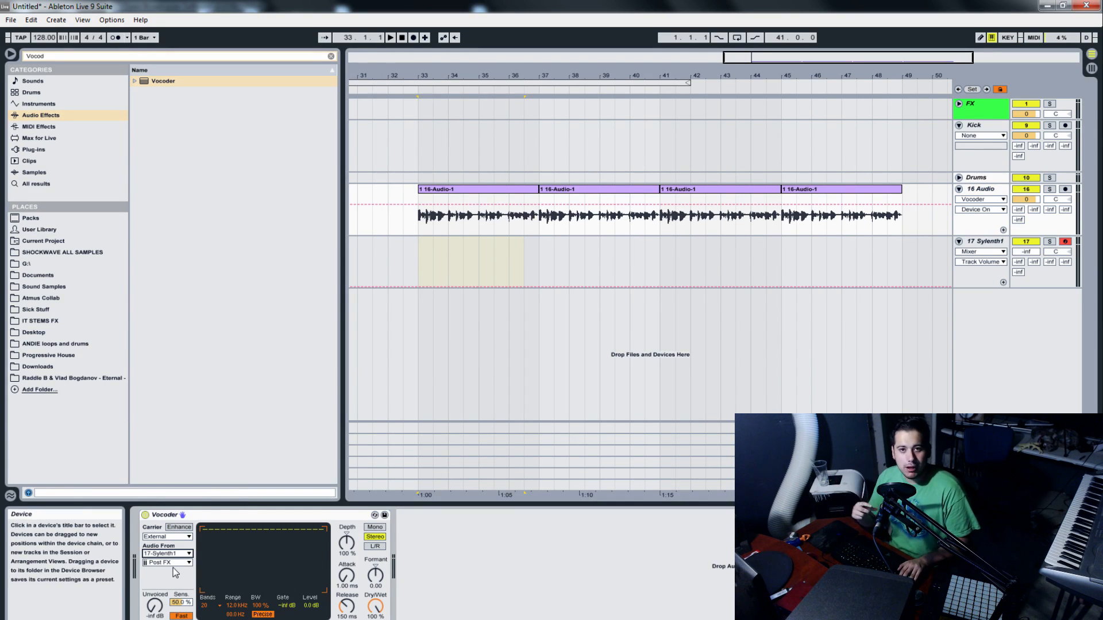
Check the device on the 17 Sylenth1 track, close its plugin window and return to the 16 Audio track's Vocoder
left_click(989, 243)
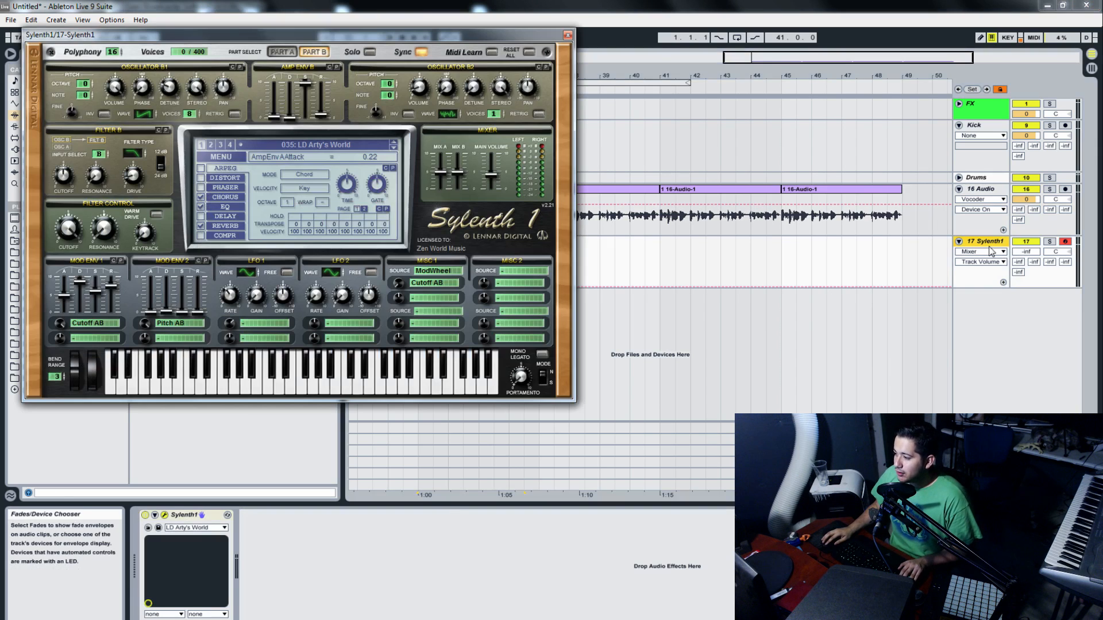
left_click(252, 557)
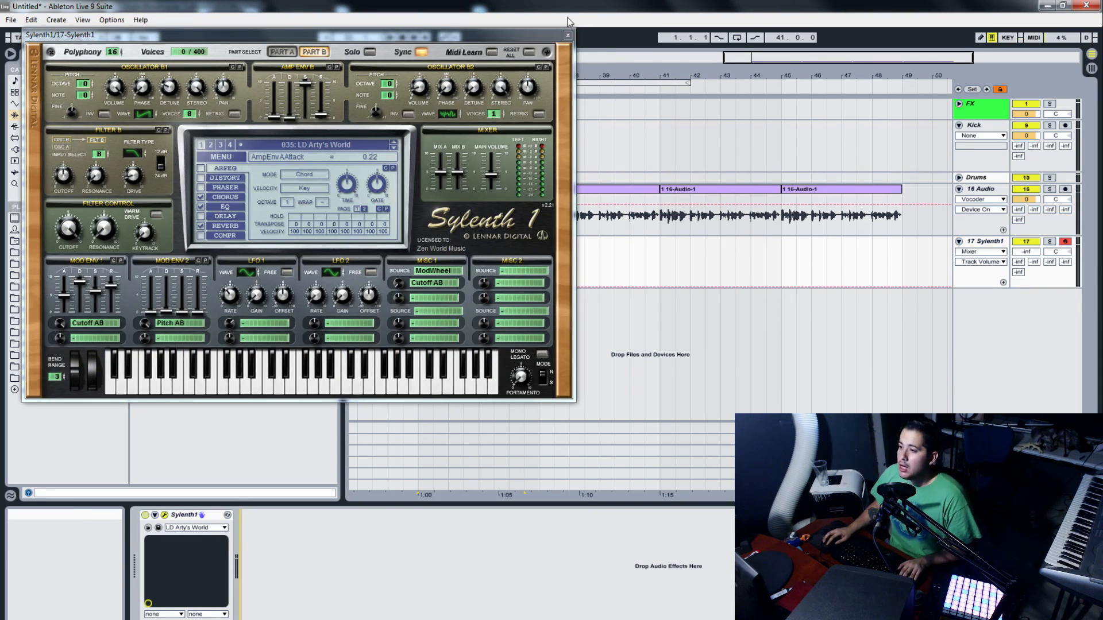
left_click(568, 36)
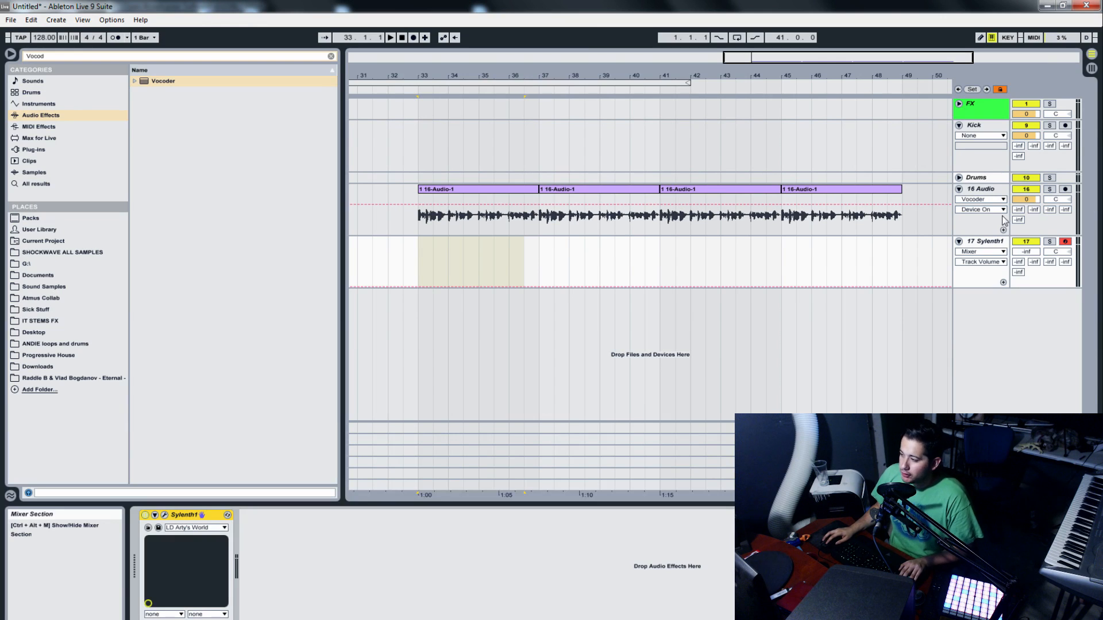
left_click(980, 189)
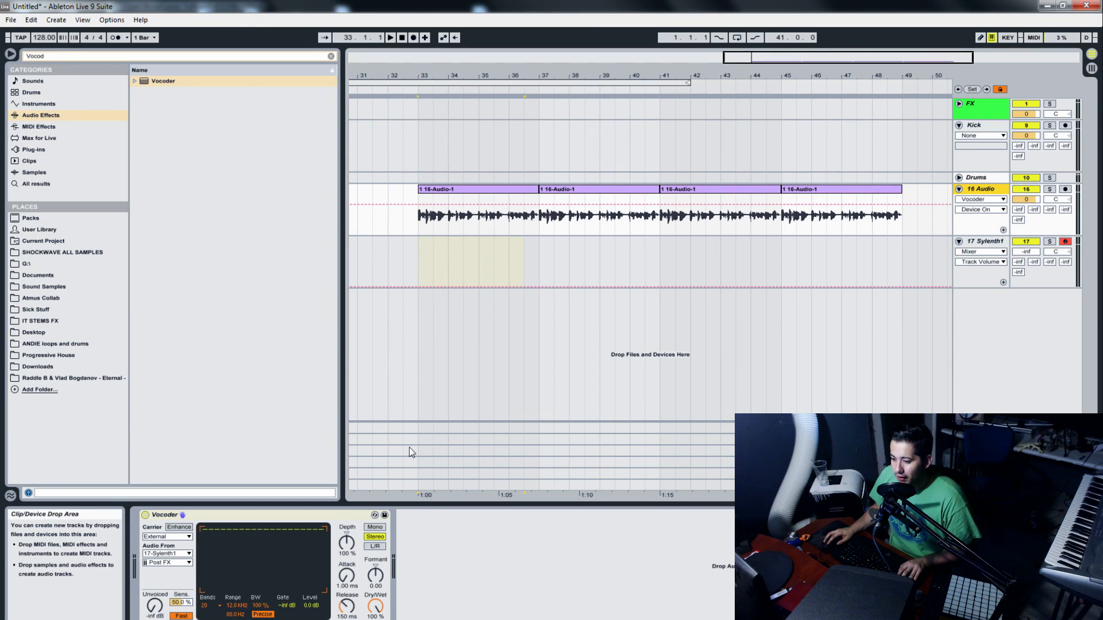
Insert an empty four-bar MIDI clip on the 17 Sylenth1 track from bar 33 to 37 and enlarge its note editor
left_click_drag(419, 270, 536, 267)
key("ctrl+shift+m")
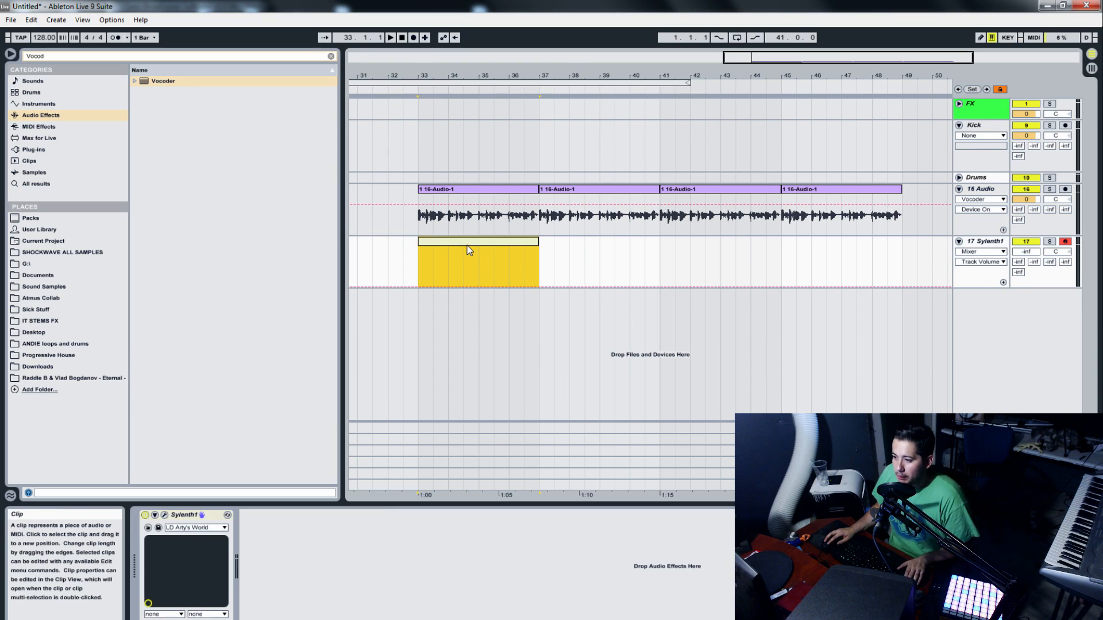
left_click(532, 305)
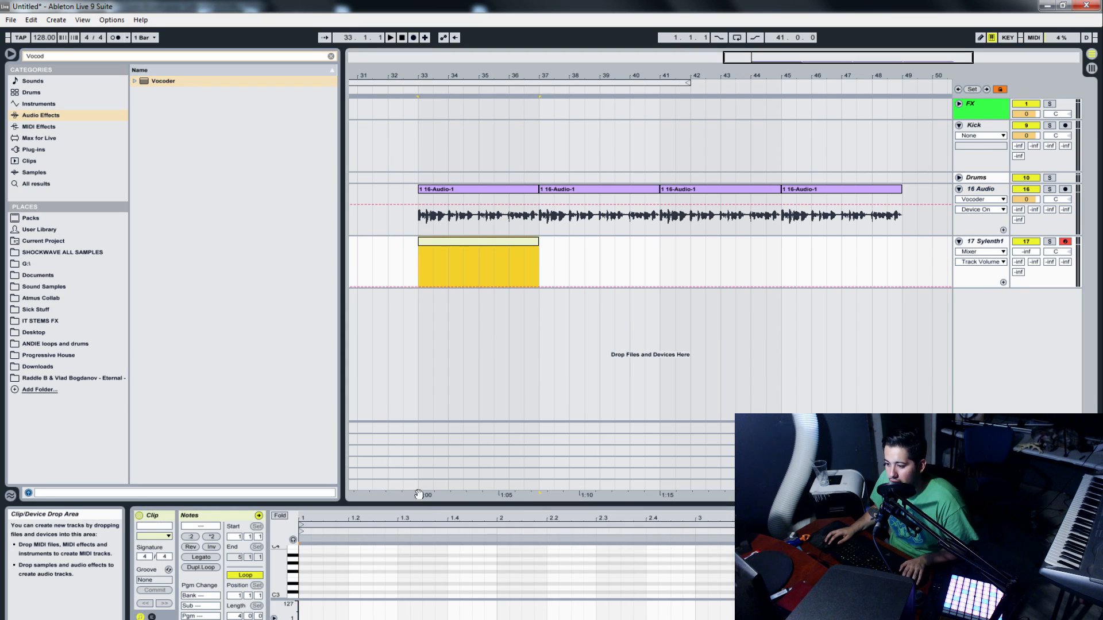
left_click_drag(419, 494, 419, 221)
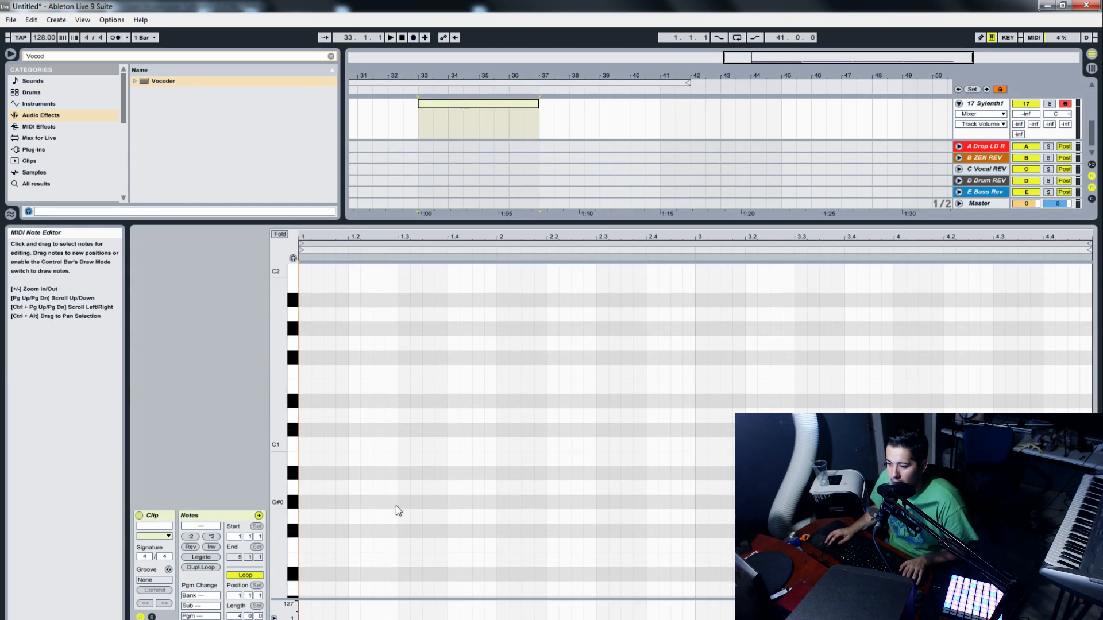
Add two notes about one bar long, G1 and A#0, at the start of the MIDI clip
double_click(303, 475)
left_click_drag(308, 474, 465, 347)
left_click_drag(409, 530, 403, 468)
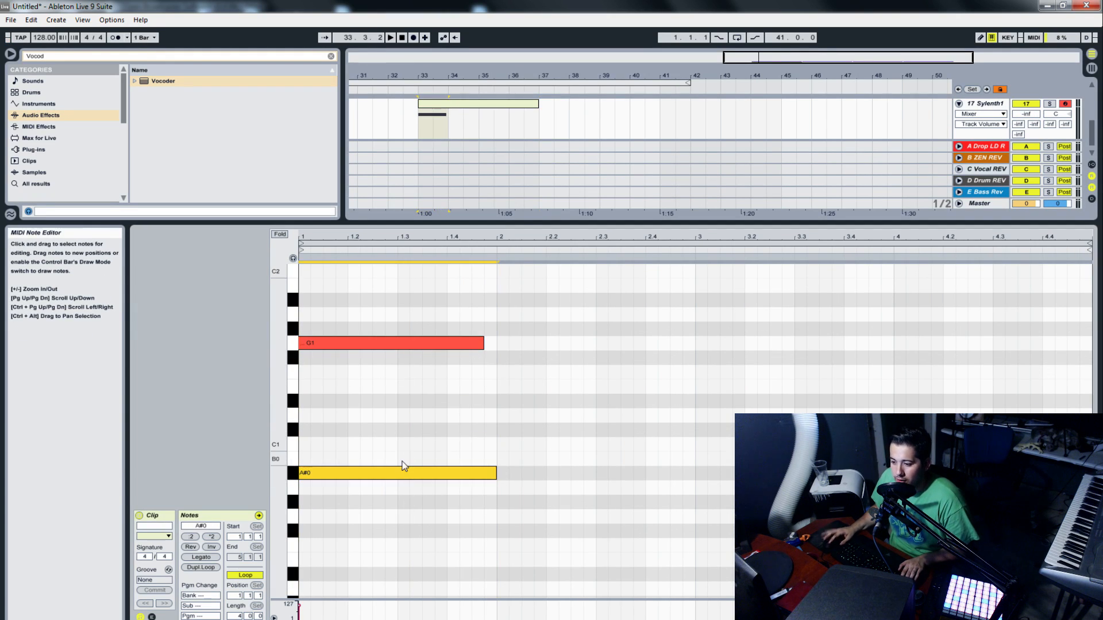
Raise the lower note to D#1 and align the G1 note with the full first bar
key("Up")
key("Up")
key("Up")
key("Up")
key("Up")
scroll(399, 450, "up", 1)
left_click(391, 358)
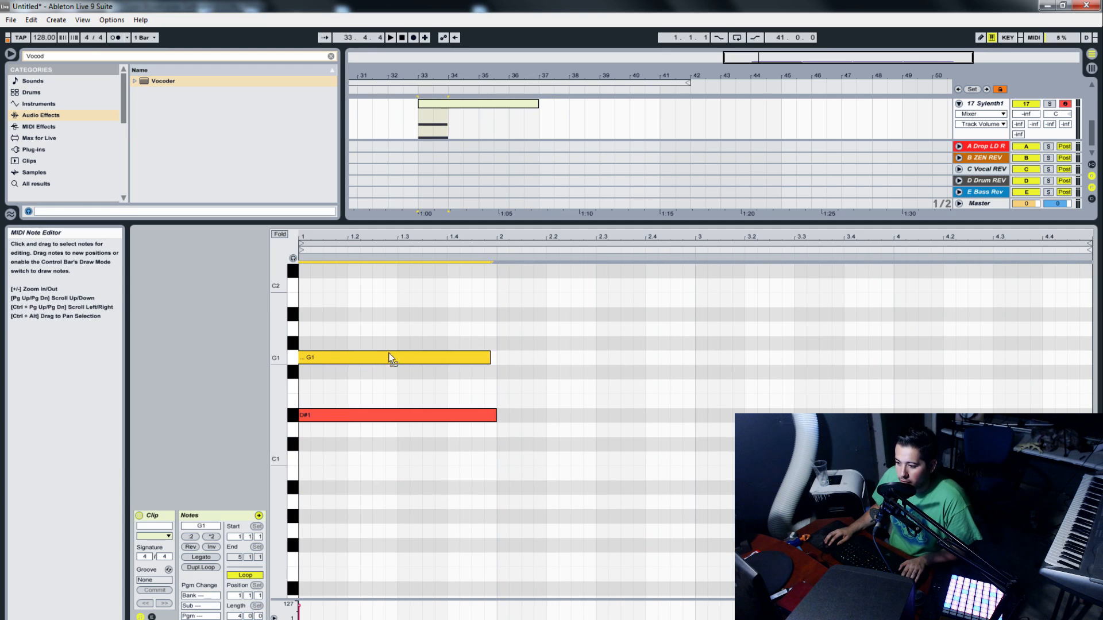
mouse_move(391, 358)
left_mouse_down()
mouse_move(407, 360)
mouse_move(394, 360)
left_mouse_up()
Transpose both notes up one octave, to G2 and D#2
scroll(394, 359, "up", 3)
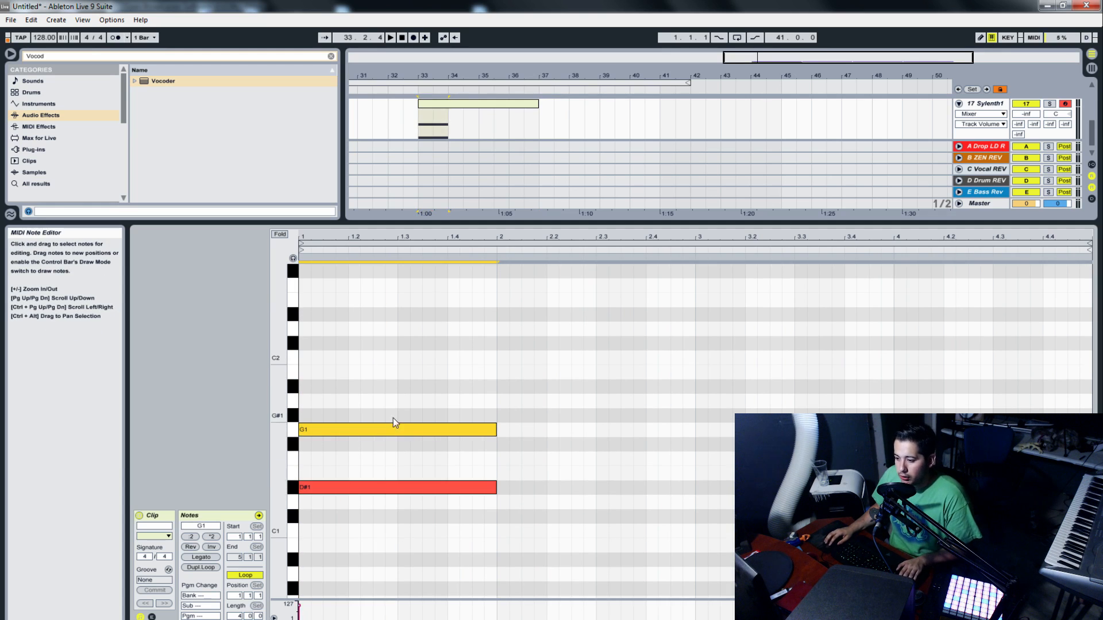
scroll(396, 431, "up", 1)
key("shift+Up")
left_click(388, 501)
key("shift+Up")
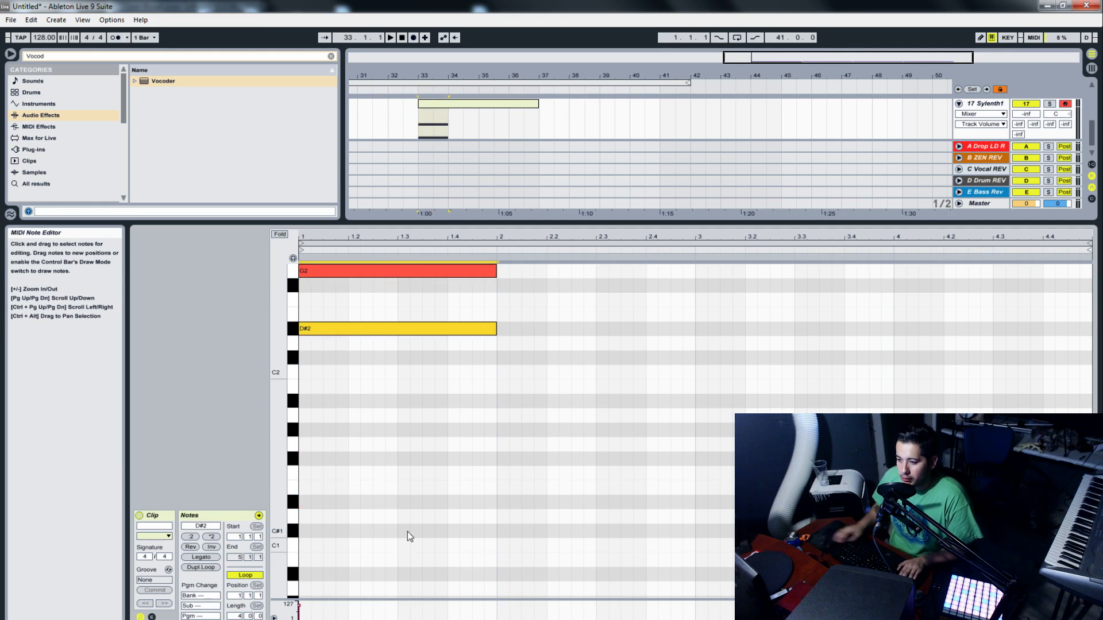
Raise the upper note another octave to G3 and start playback to hear the vocoded chord
scroll(390, 477, "up", 3)
left_click(382, 357)
key("shift+Up")
key("space")
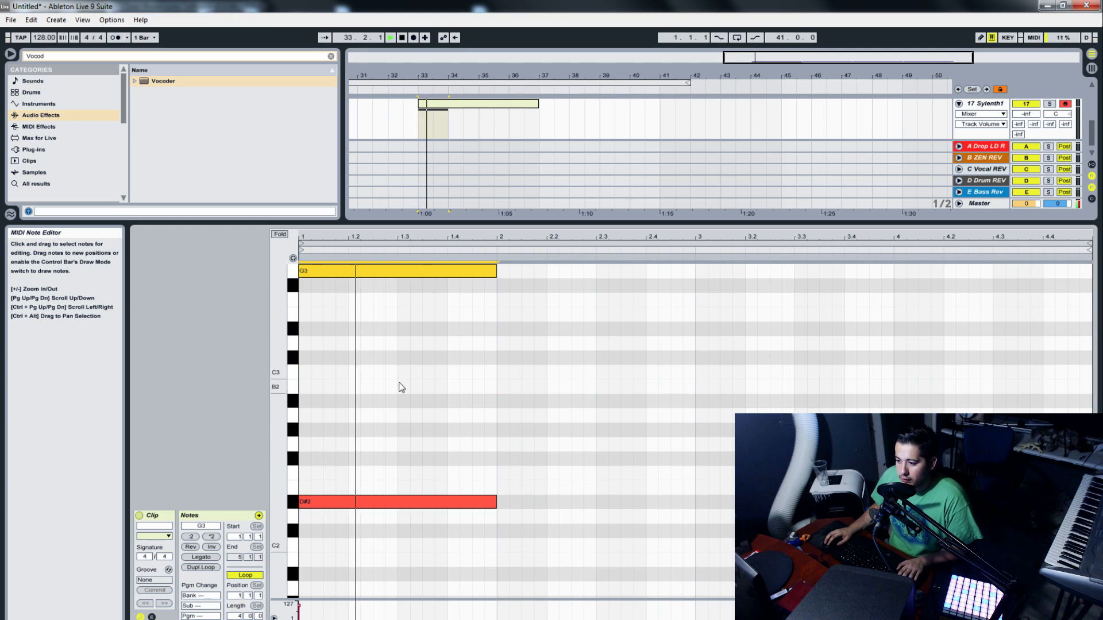
Stop playback and duplicate the D#2 and G3 chord from the first bar into bar 2
scroll(428, 517, "up", 3)
key("space")
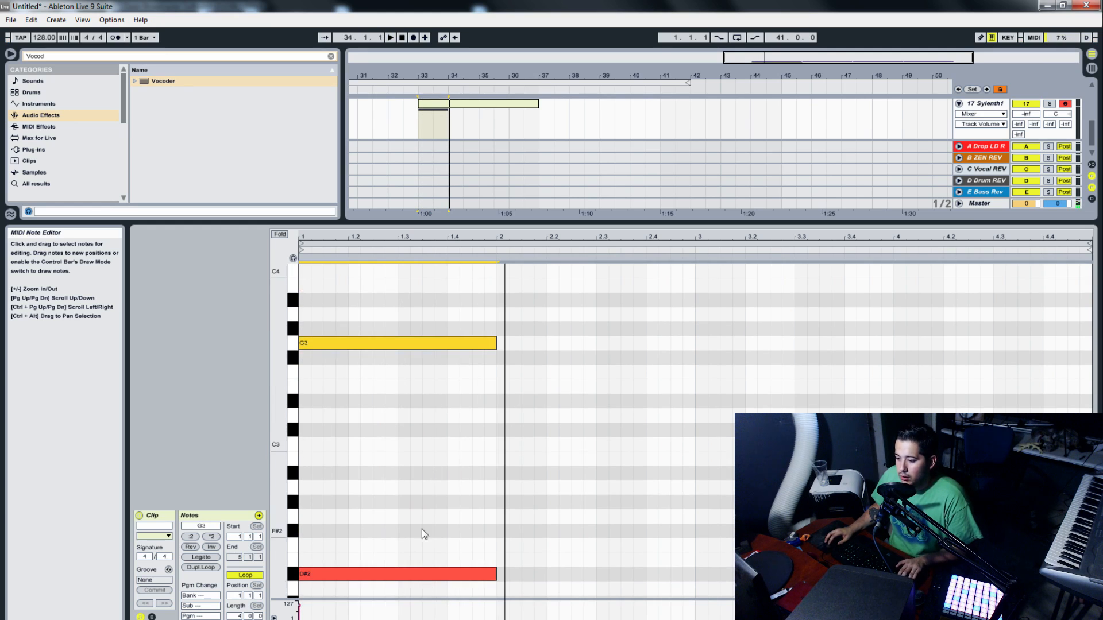
scroll(421, 529, "down", 1)
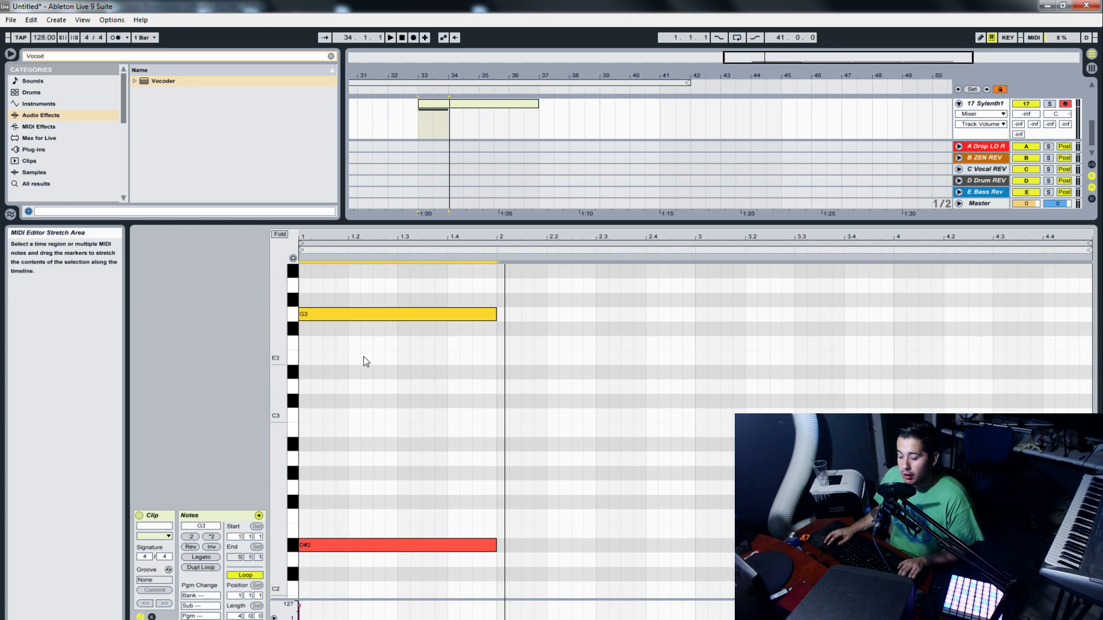
left_click_drag(399, 577, 413, 293)
key("ctrl+d")
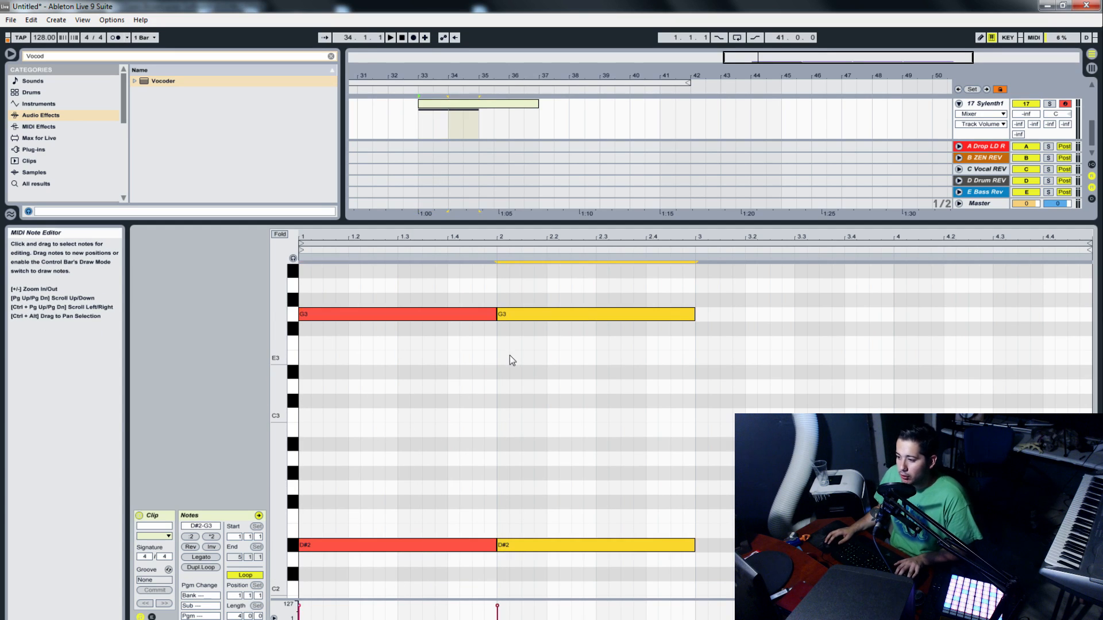
Raise the bar 2 chord so its lower note is G2 and its upper note is A#3
left_click_drag(550, 584, 587, 313)
left_click_drag(557, 551, 558, 495)
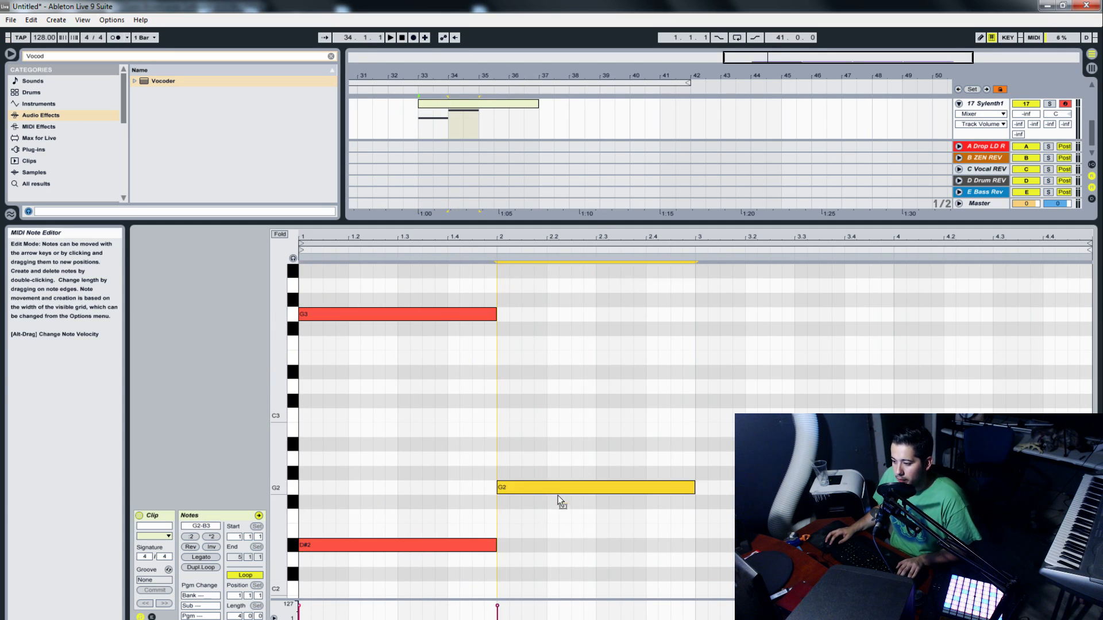
scroll(559, 498, "up", 2)
left_click_drag(544, 334, 548, 341)
left_click(550, 376)
left_click(535, 558)
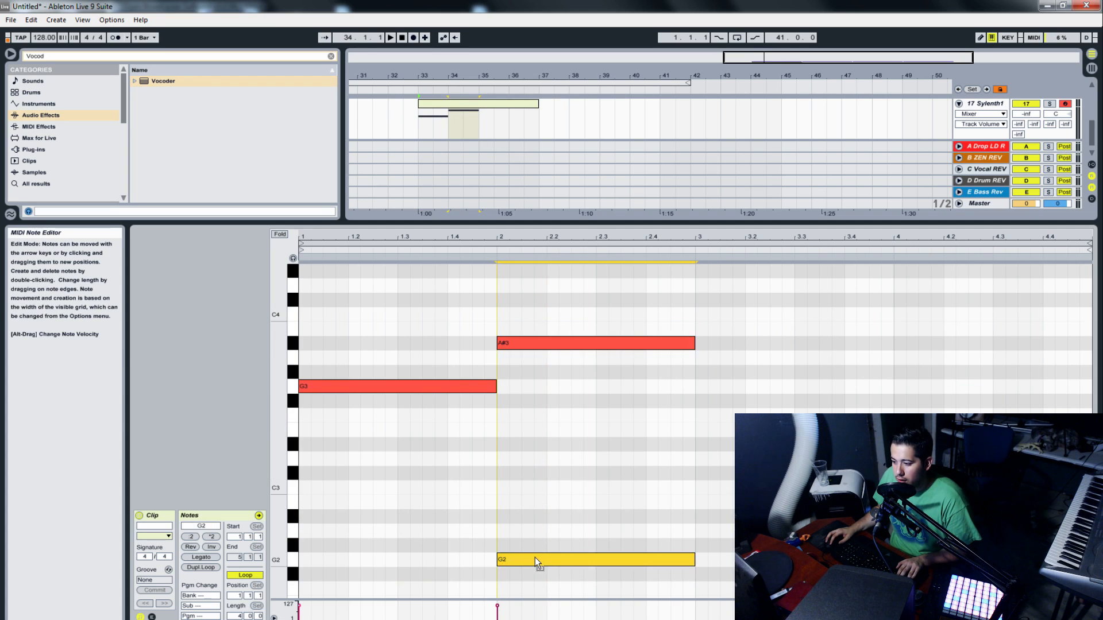
Copy the bar 2 chord into bar 3 transposed down to F2, with the upper note raised to A3
left_click_drag(536, 584, 562, 259)
mouse_move(505, 560)
left_mouse_down()
mouse_move(591, 547)
mouse_move(741, 573)
mouse_move(704, 589)
left_mouse_up()
left_click(712, 425)
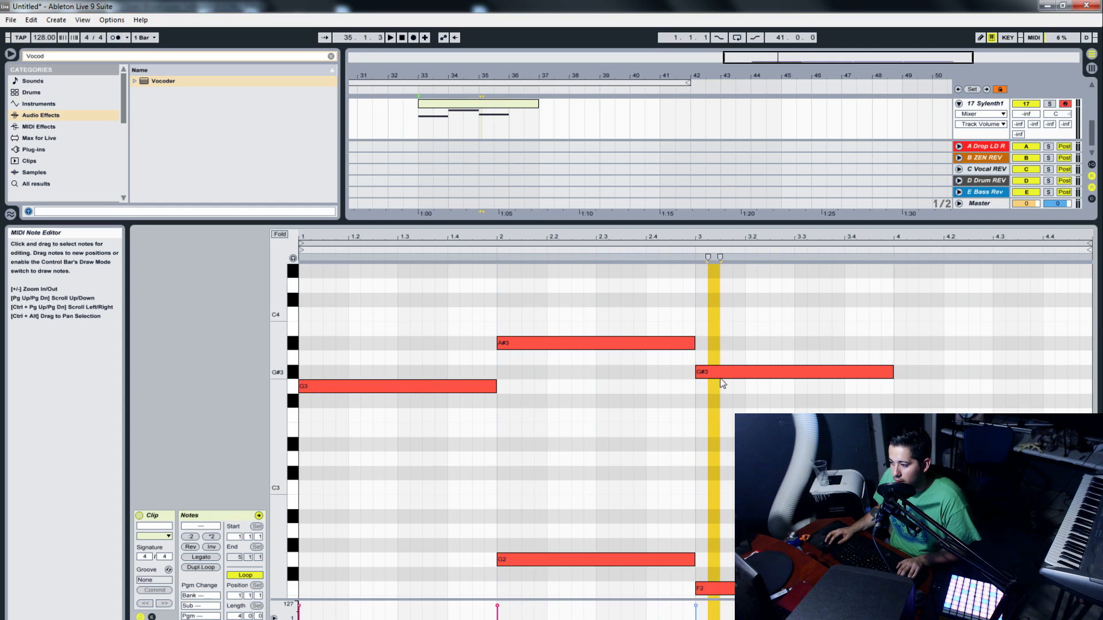
left_click(715, 372)
key("Up")
Copy the F2 and A3 chord into bar 4, transposed down to D#2 and G3
scroll(747, 402, "down", 1)
left_click(738, 559, "shift")
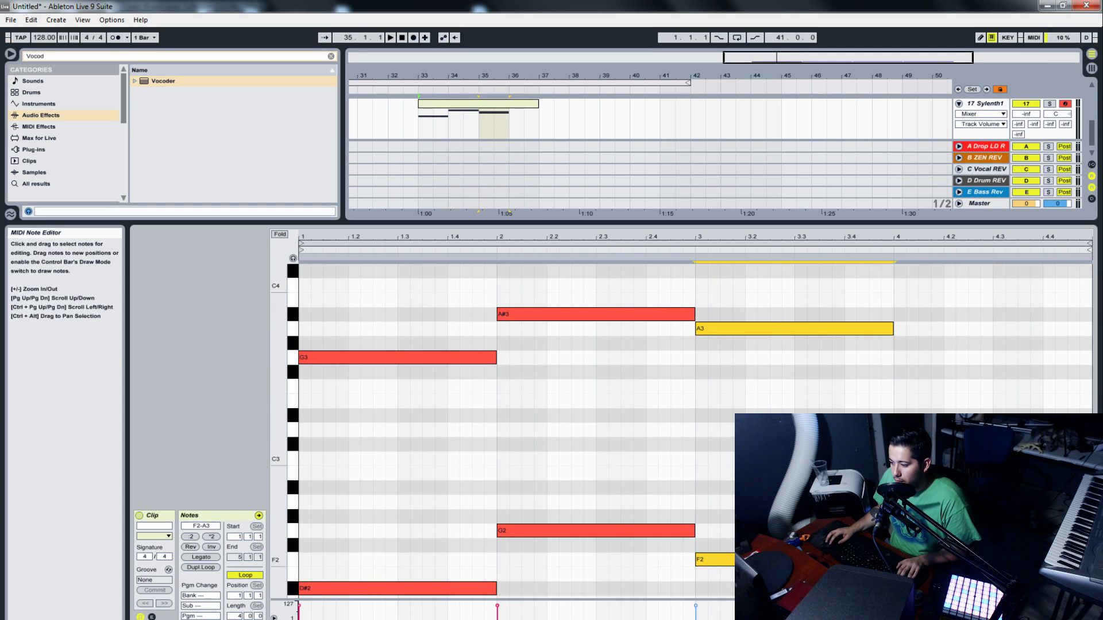
left_click_drag(767, 559, 965, 588)
left_click_drag(920, 488, 929, 323)
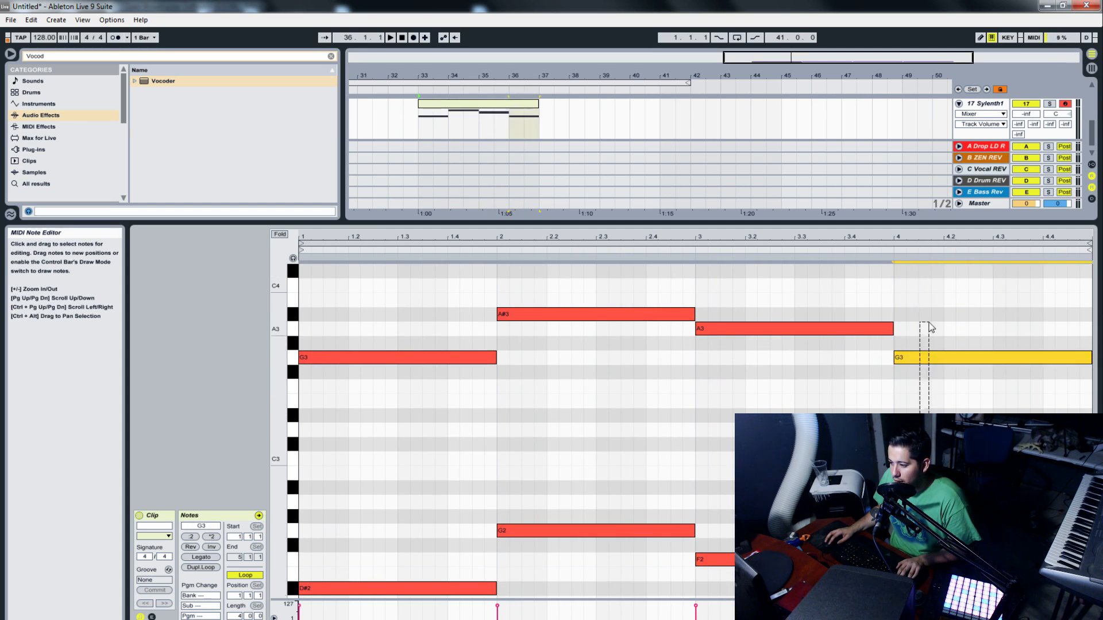
left_click(930, 323)
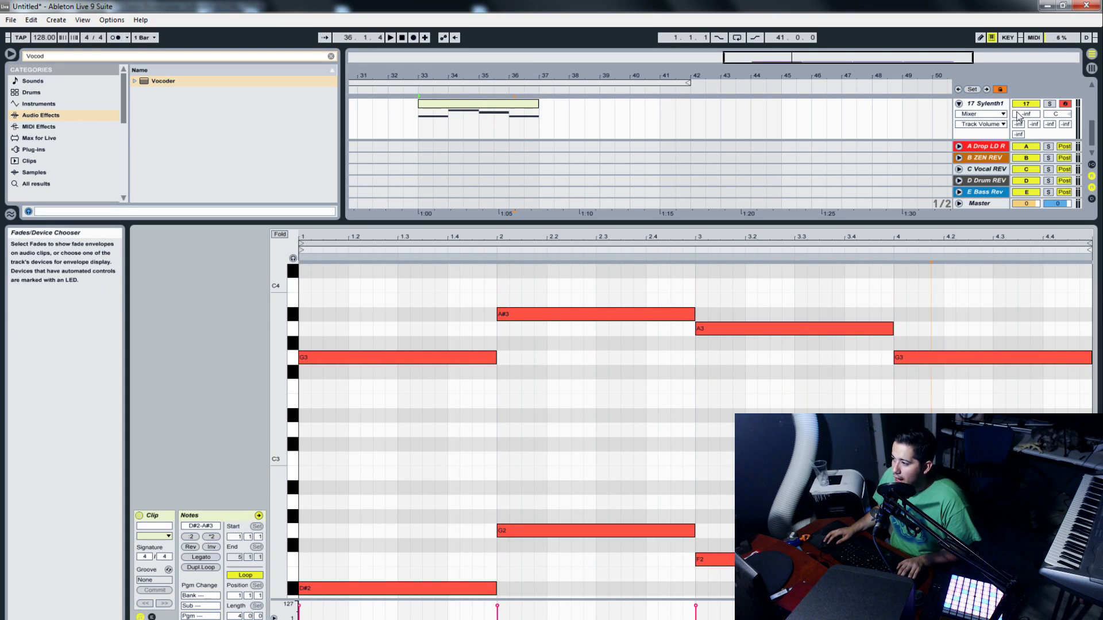
Audition the Sylenth1 track soloed at -5.1 dB, and return it to -inf volume with solo off
mouse_move(1018, 114)
left_mouse_down()
mouse_move(1018, 81)
mouse_move(1024, 106)
mouse_move(1024, 95)
left_mouse_up()
left_click(1049, 104)
key("ctrl+alt+l")
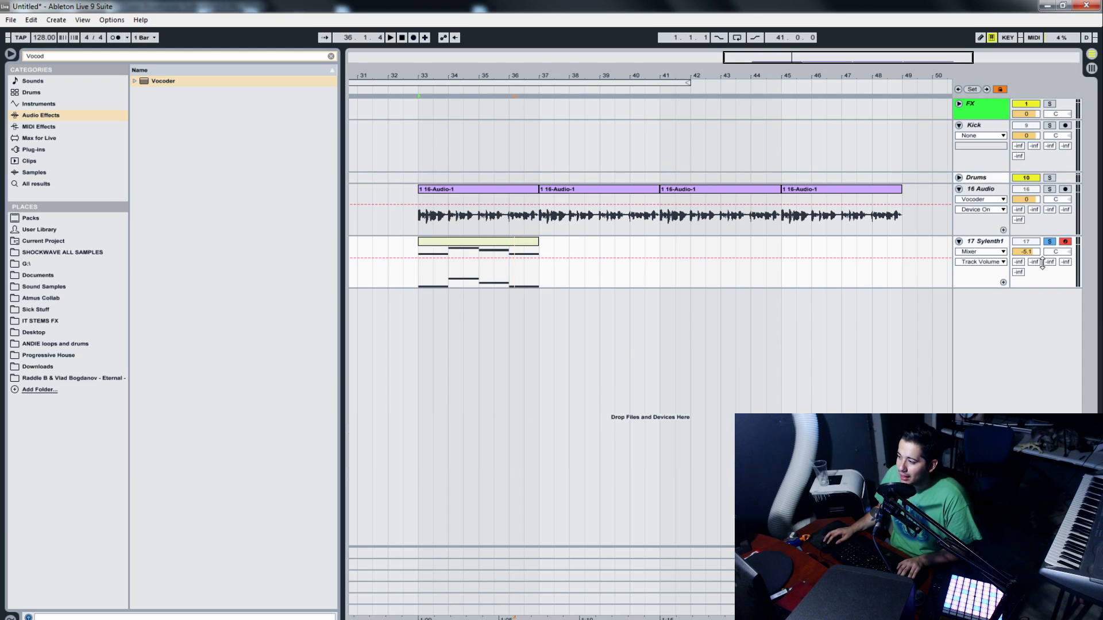
left_click(1027, 252)
key("space")
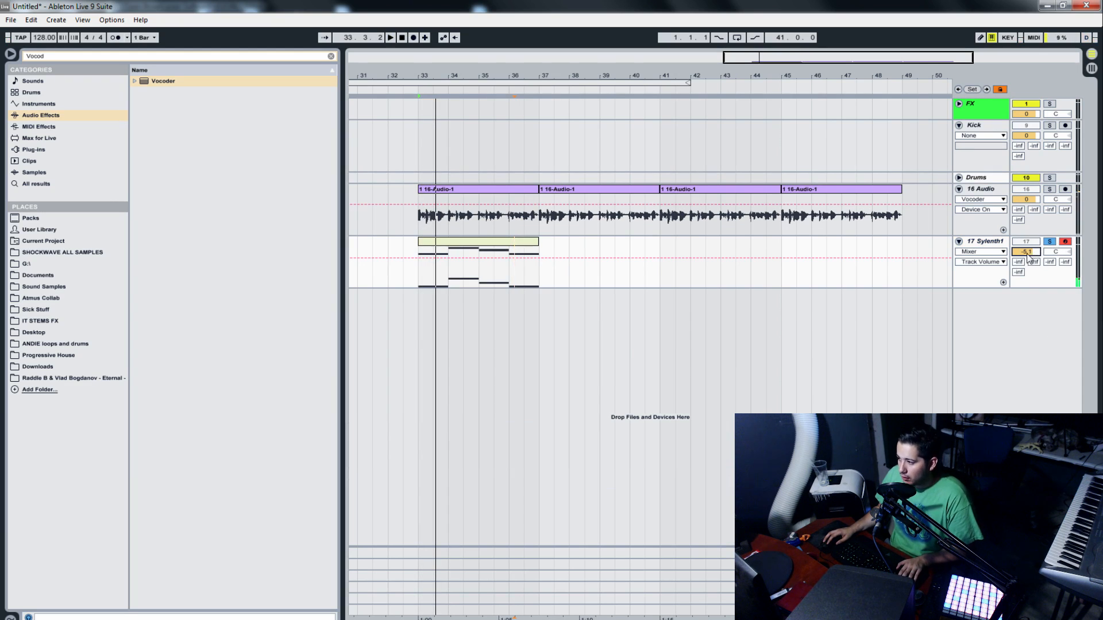
left_click_drag(1026, 252, 1026, 287)
left_click(1050, 242)
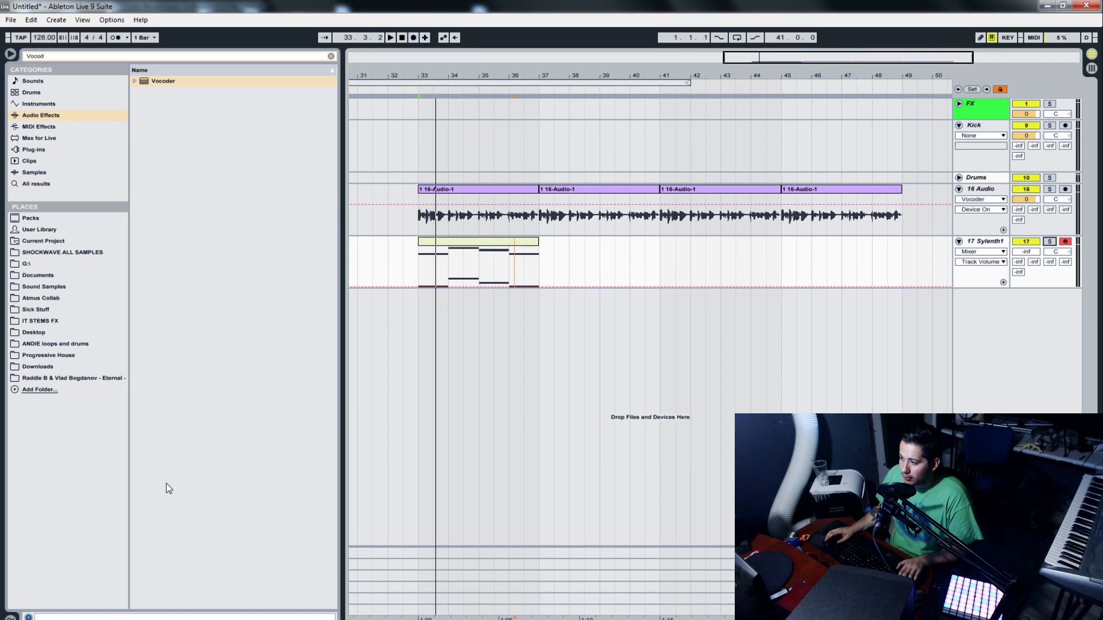
Examine the Sylenth1 instrument, the vocal track's Vocoder with its Dry/Wet setting, and the matching audio and MIDI clips
key("space")
left_click(987, 192)
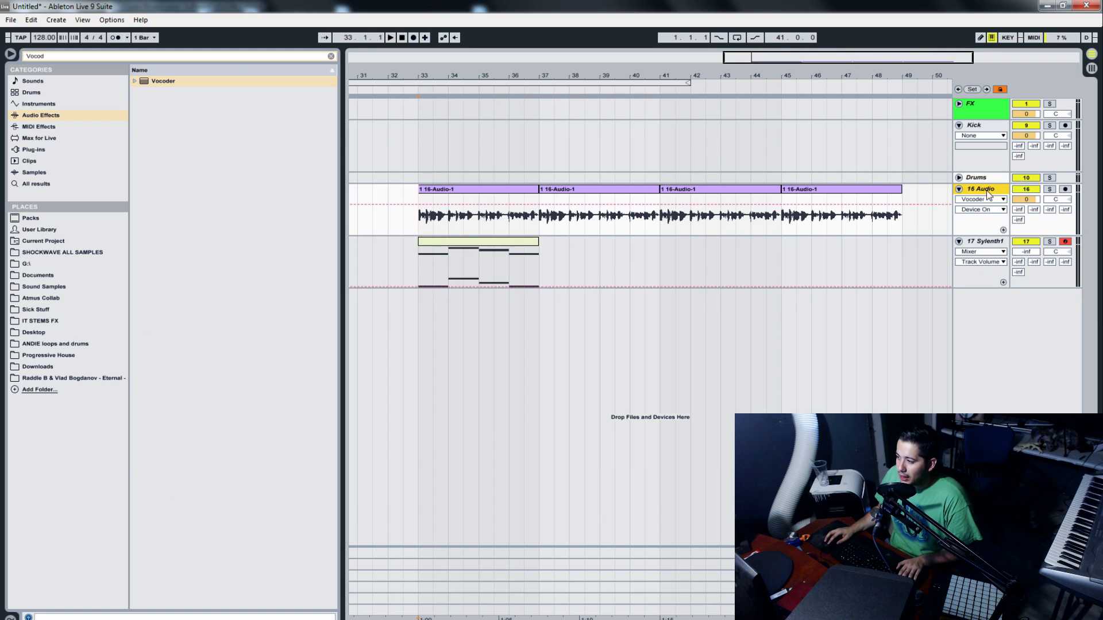
mouse_move(769, 57)
left_mouse_down()
mouse_move(769, 97)
mouse_move(743, 115)
left_mouse_up()
left_click(616, 253)
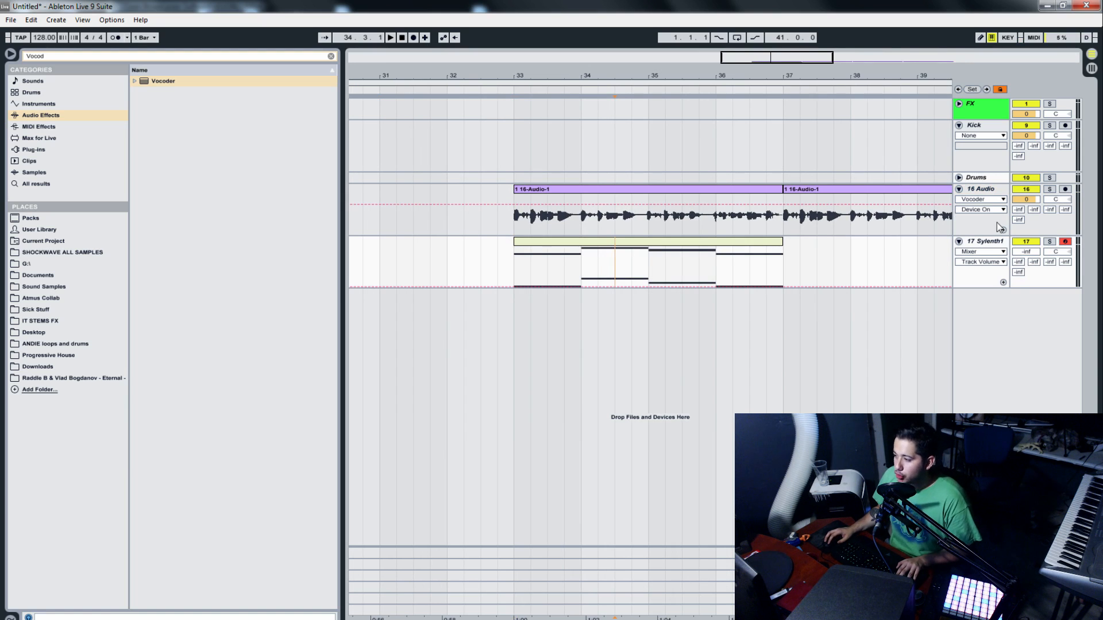
double_click(994, 240)
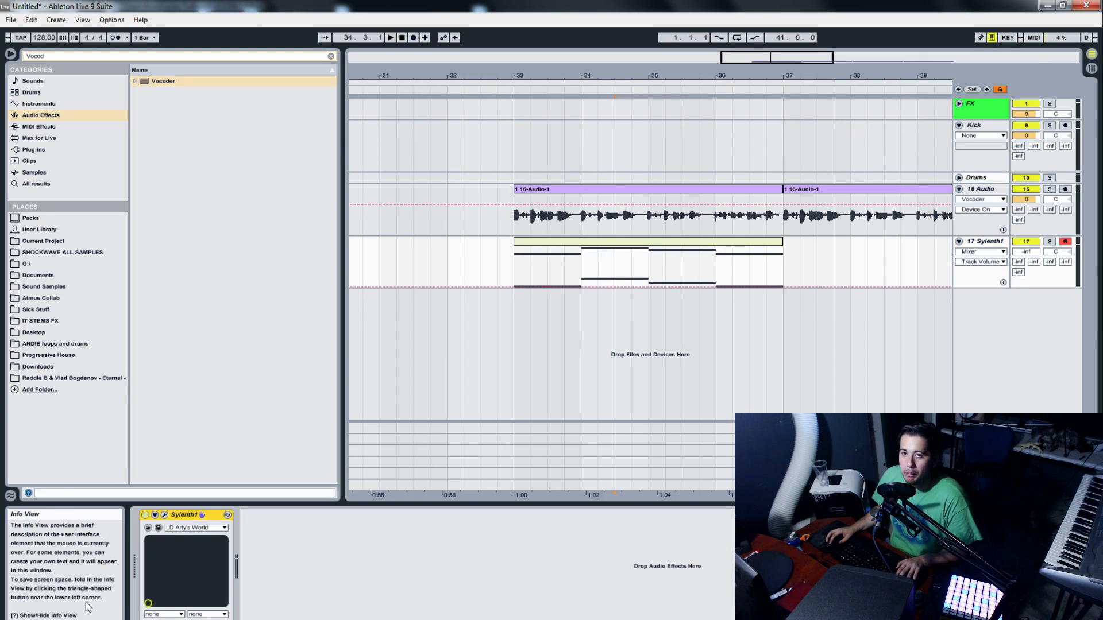
left_click(976, 189)
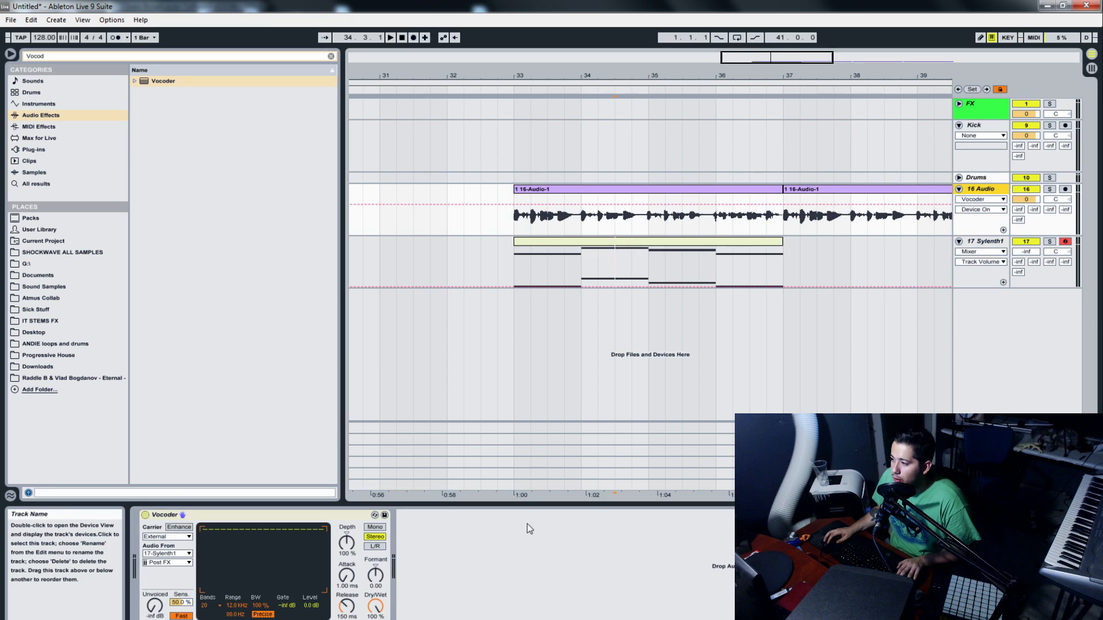
left_click(380, 616)
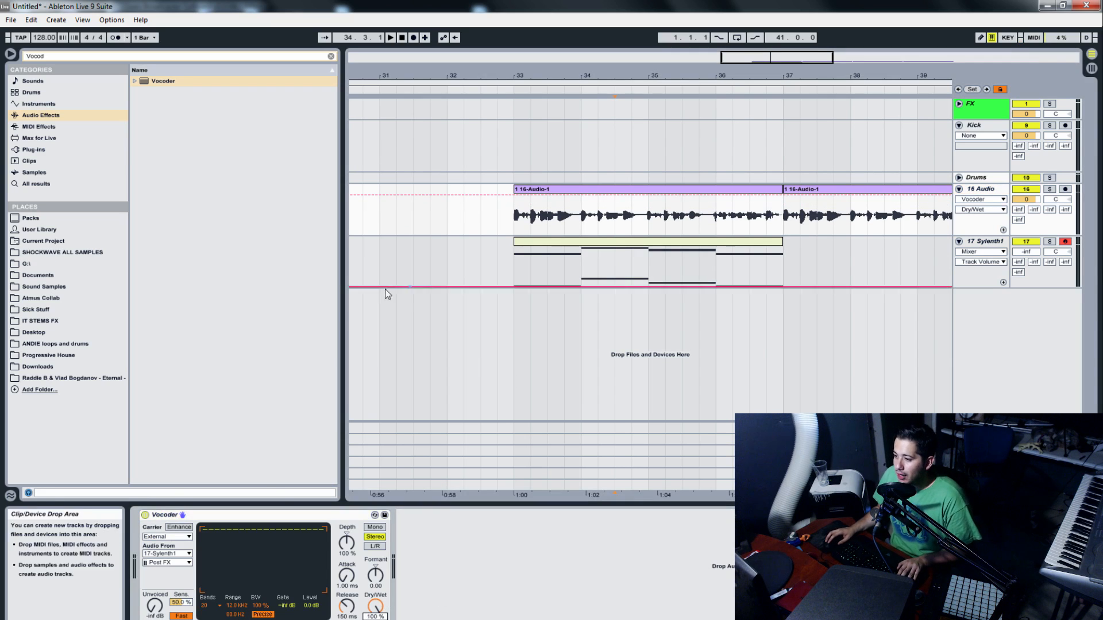
left_click(761, 189)
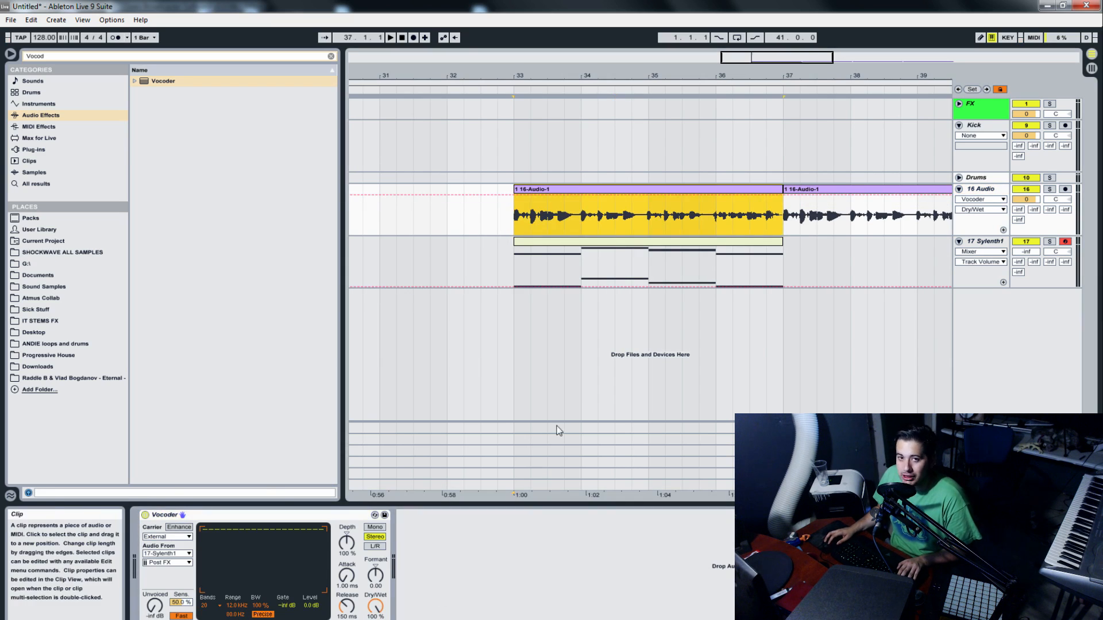
left_click(572, 244)
double_click(985, 242)
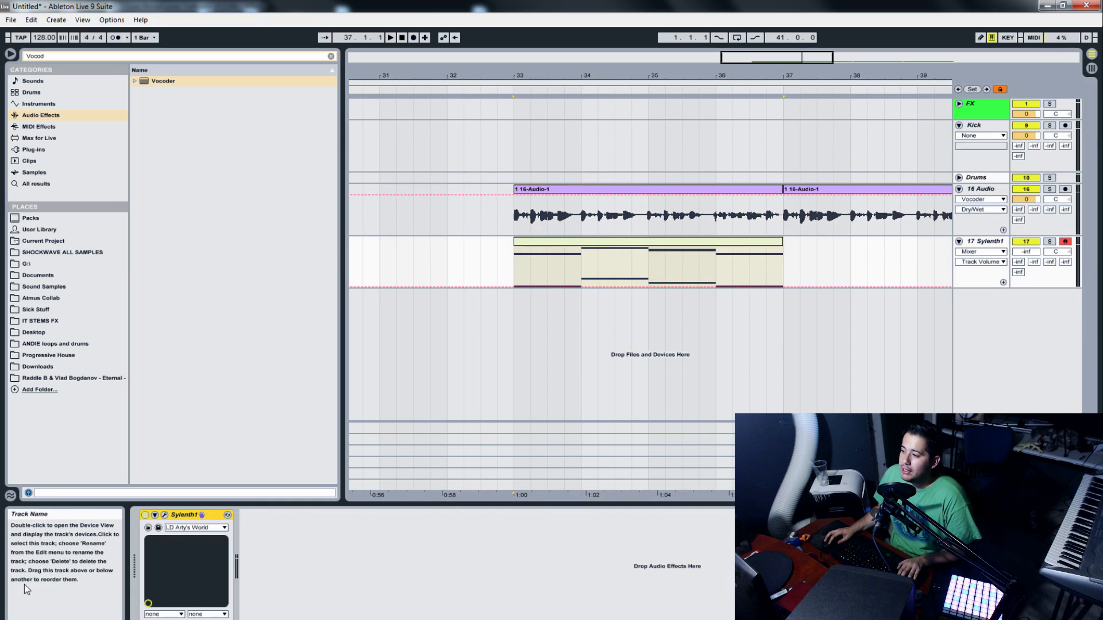
Play the vocoded vocal from bar 33 and duplicate the four-bar MIDI clip so the copy starts at bar 37
left_click(512, 228)
key("space")
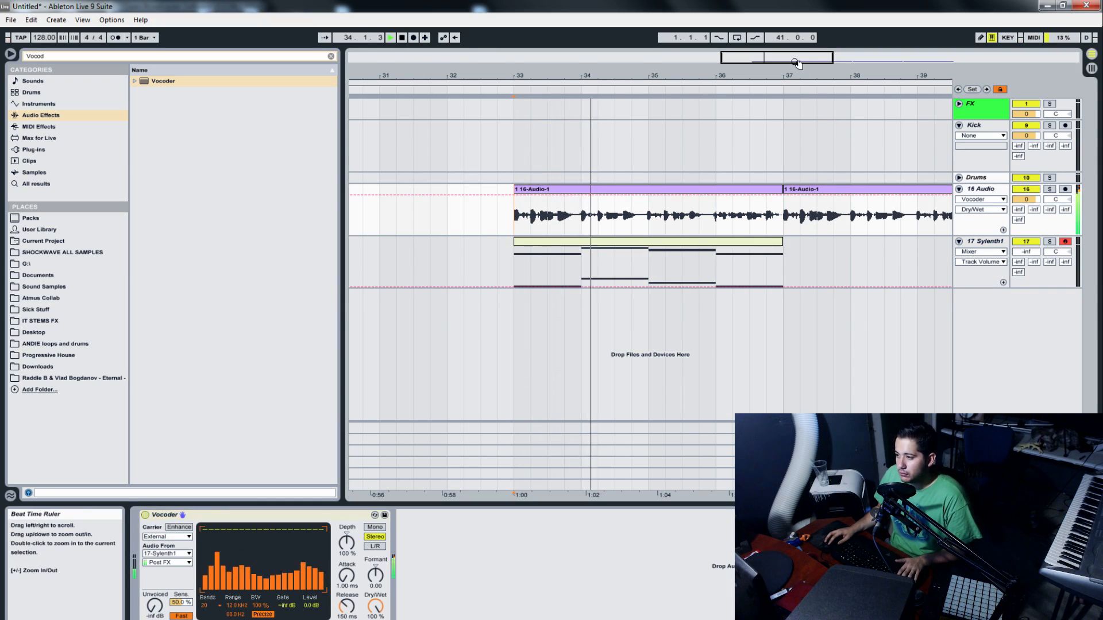
mouse_move(795, 62)
left_mouse_down()
mouse_move(808, 61)
mouse_move(798, 56)
mouse_move(804, 46)
left_mouse_up()
left_click(605, 241)
key("ctrl+d")
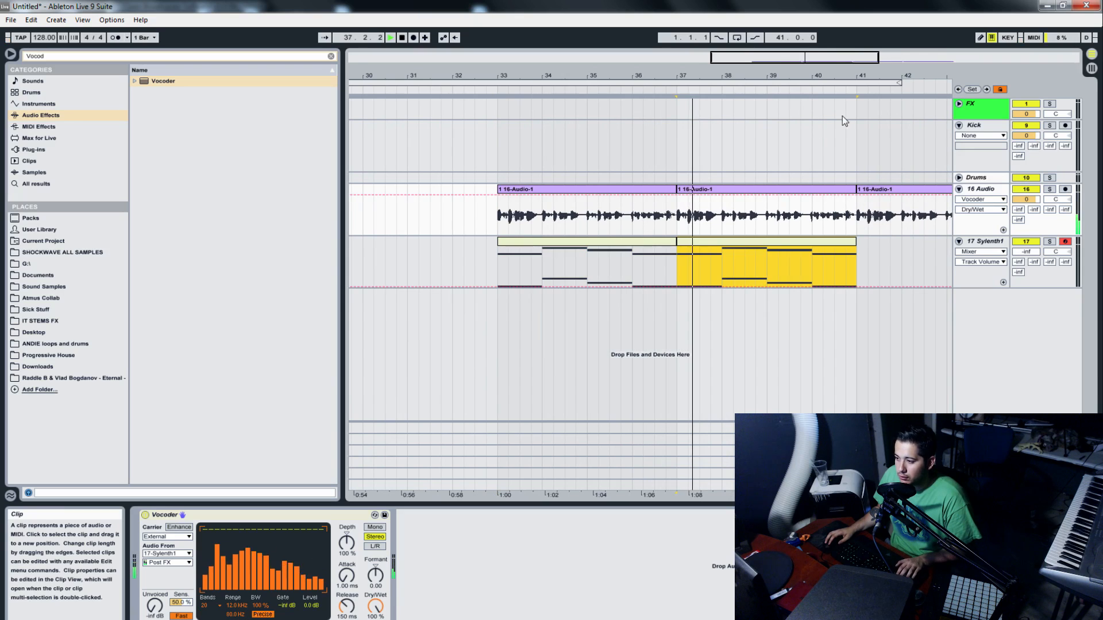
key("space")
key("space")
key("space")
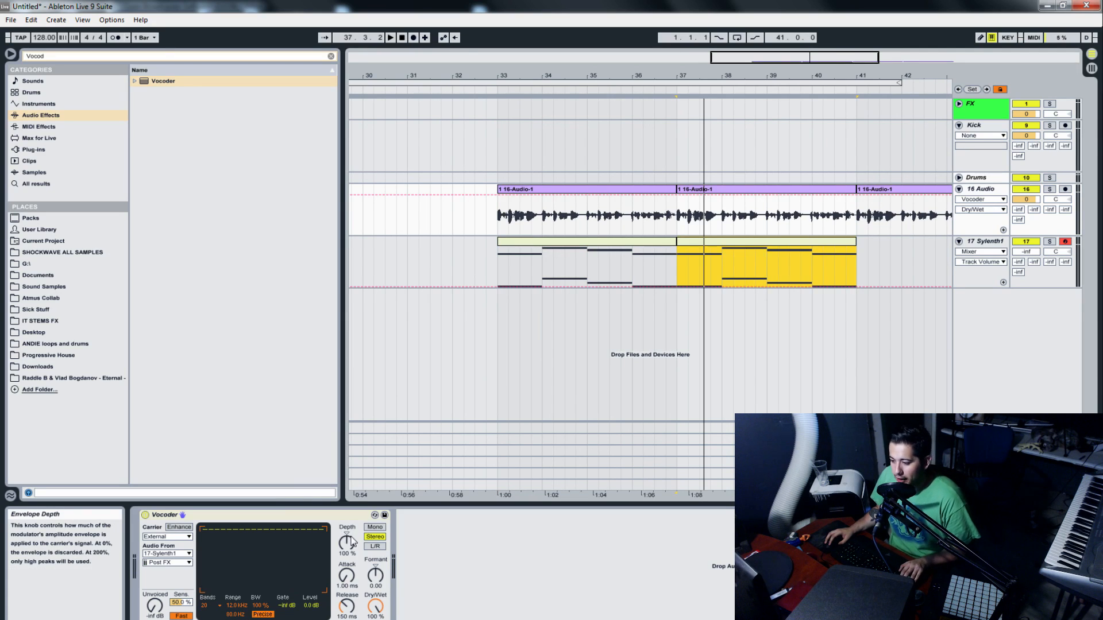
Vary the Vocoder's Depth between 77% and 145% while listening, and leave it at 135%
left_click_drag(346, 542, 347, 549)
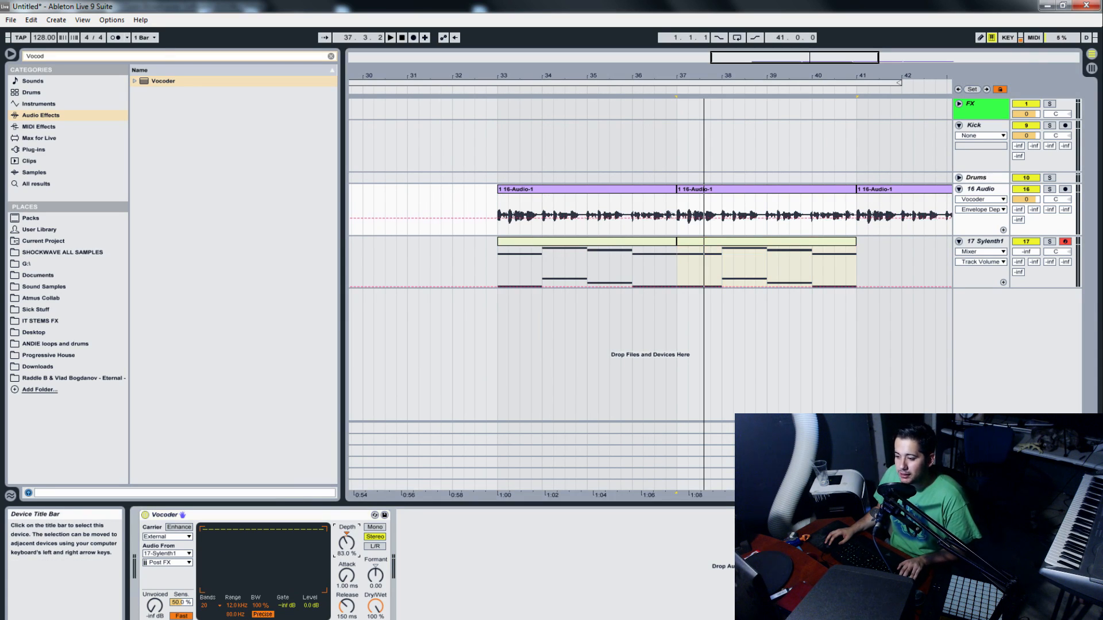
key("space")
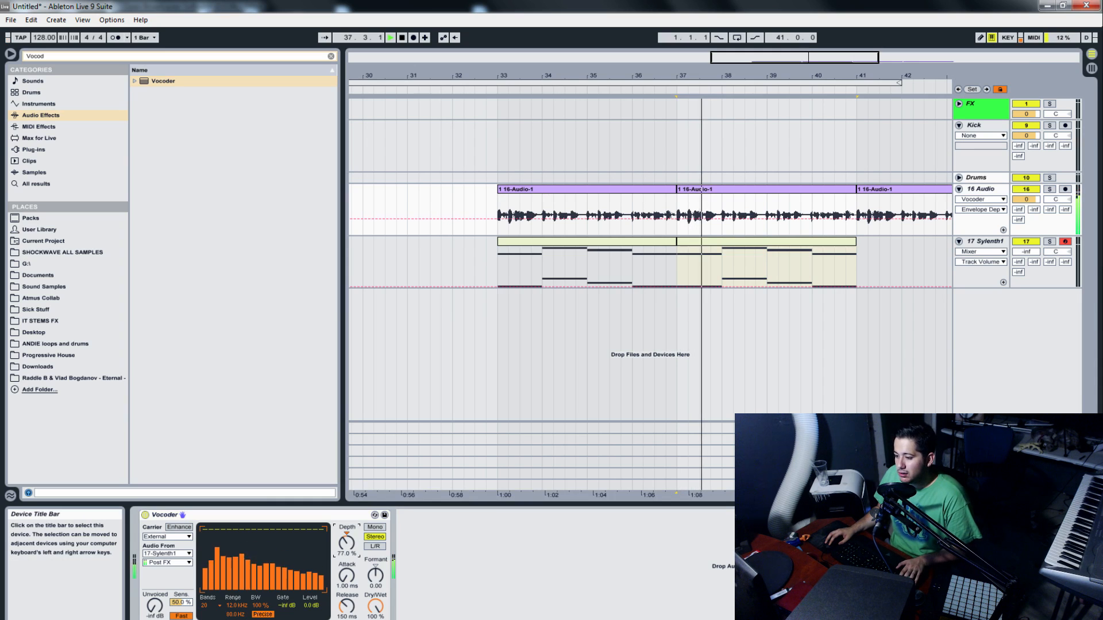
left_click_drag(347, 550, 346, 506)
key("space")
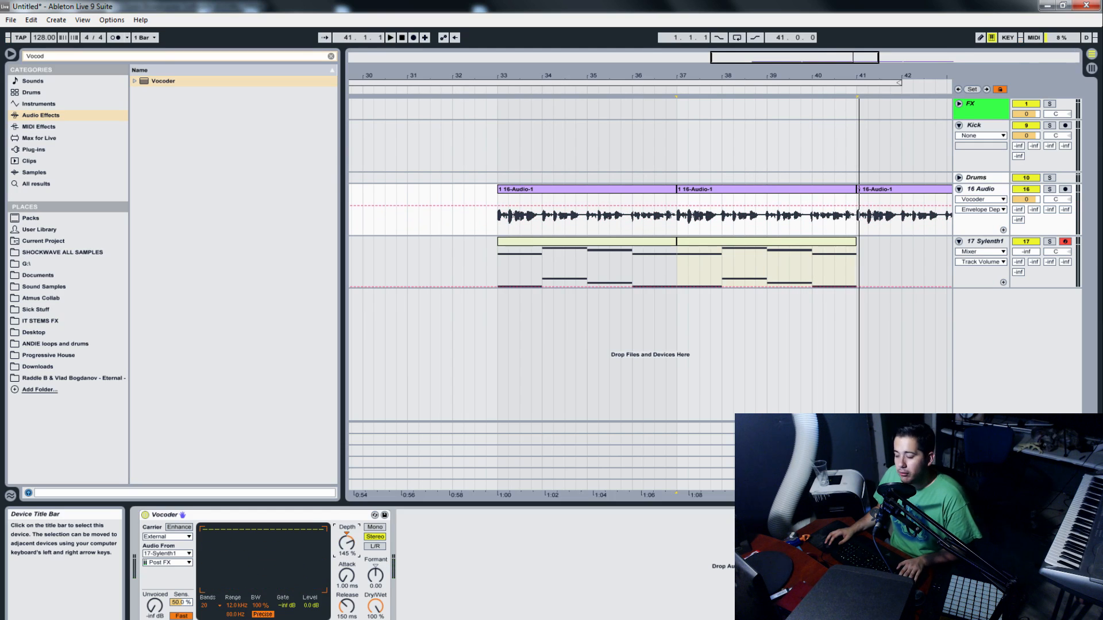
key("space")
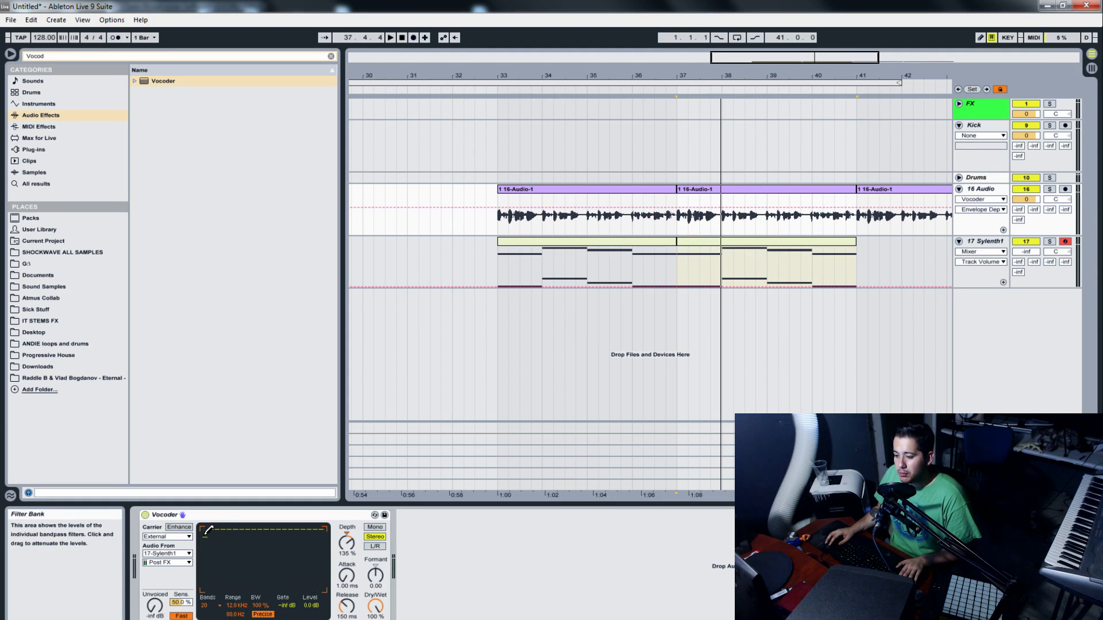
Attenuate the lowest frequency bands in the Vocoder's filter bank while listening to the vocal
left_click_drag(208, 533, 212, 544)
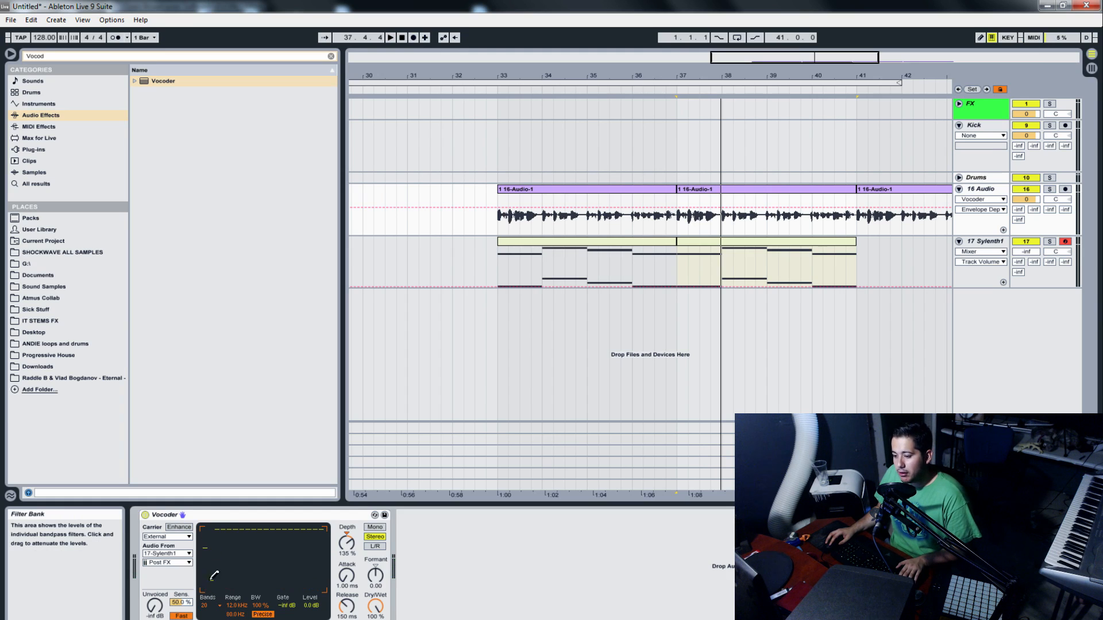
key("space")
mouse_move(229, 594)
left_mouse_down()
mouse_move(211, 569)
mouse_move(213, 579)
mouse_move(269, 581)
mouse_move(251, 569)
mouse_move(300, 510)
mouse_move(241, 520)
mouse_move(253, 524)
left_mouse_up()
key("space")
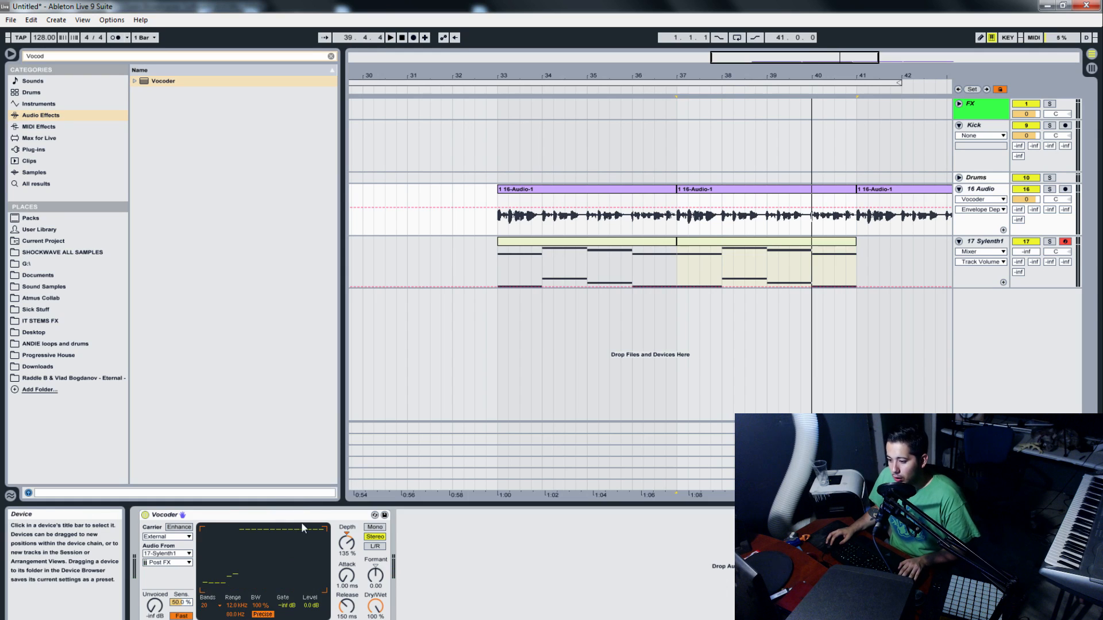
Open the Sylenth1 plug-in window, load preset "036: LD Audien and Zen Meet Again" and listen to it through the Vocoder
left_click(986, 243)
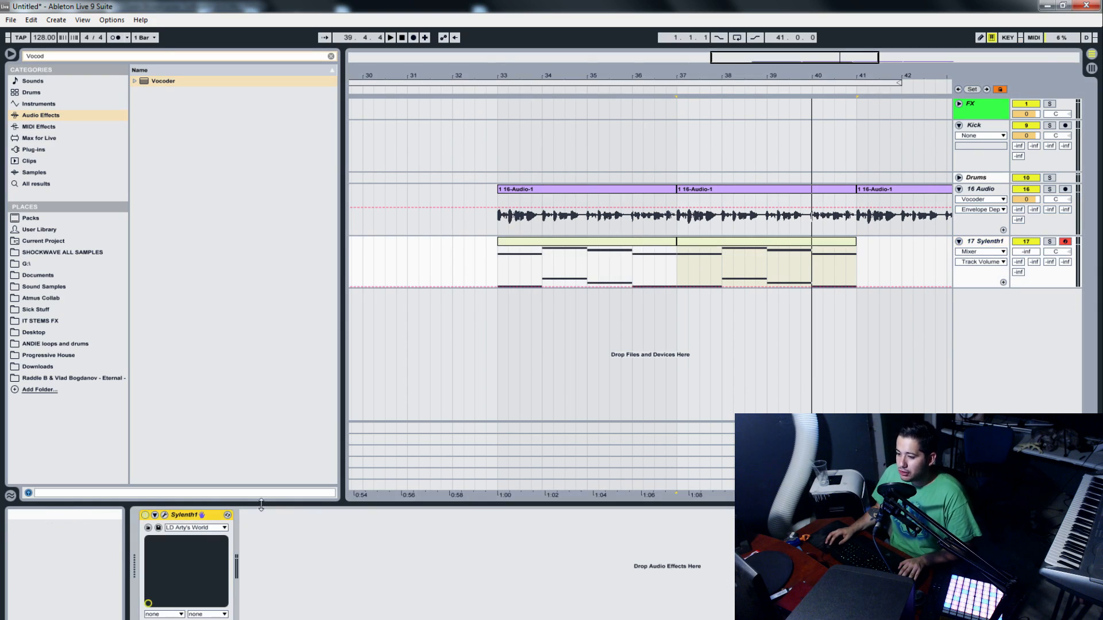
left_click(155, 516)
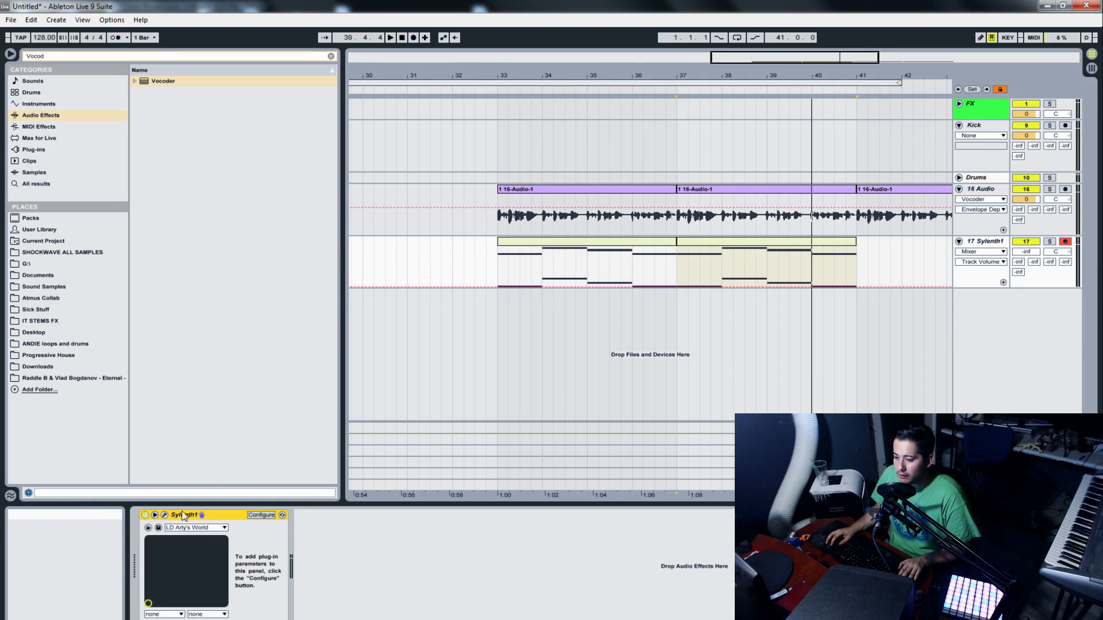
left_click(165, 516)
left_click(393, 143)
key("space")
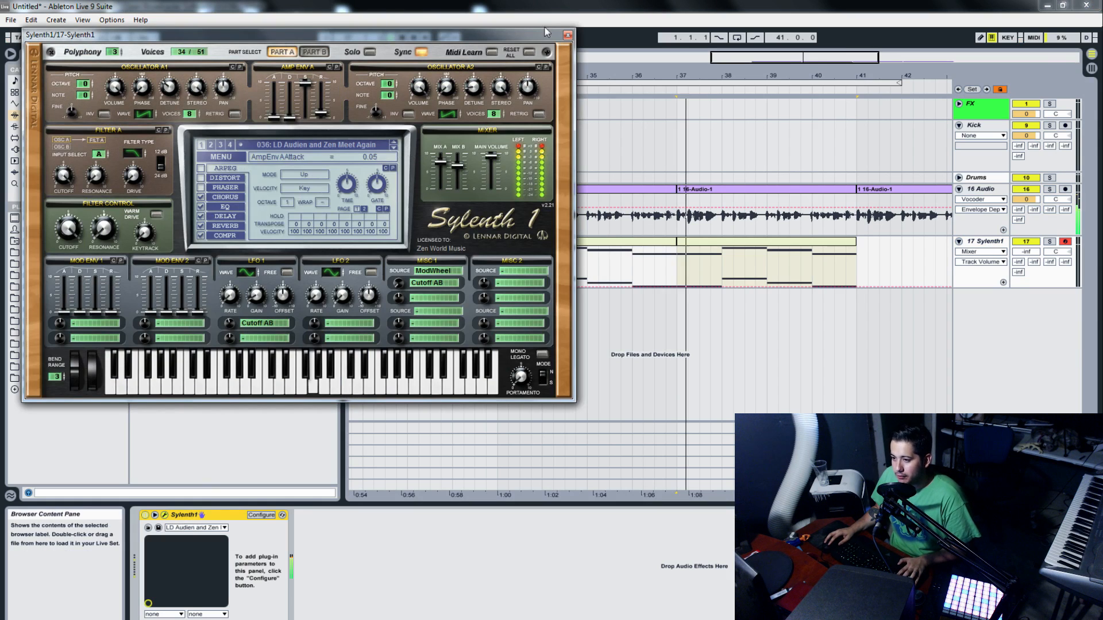
key("space")
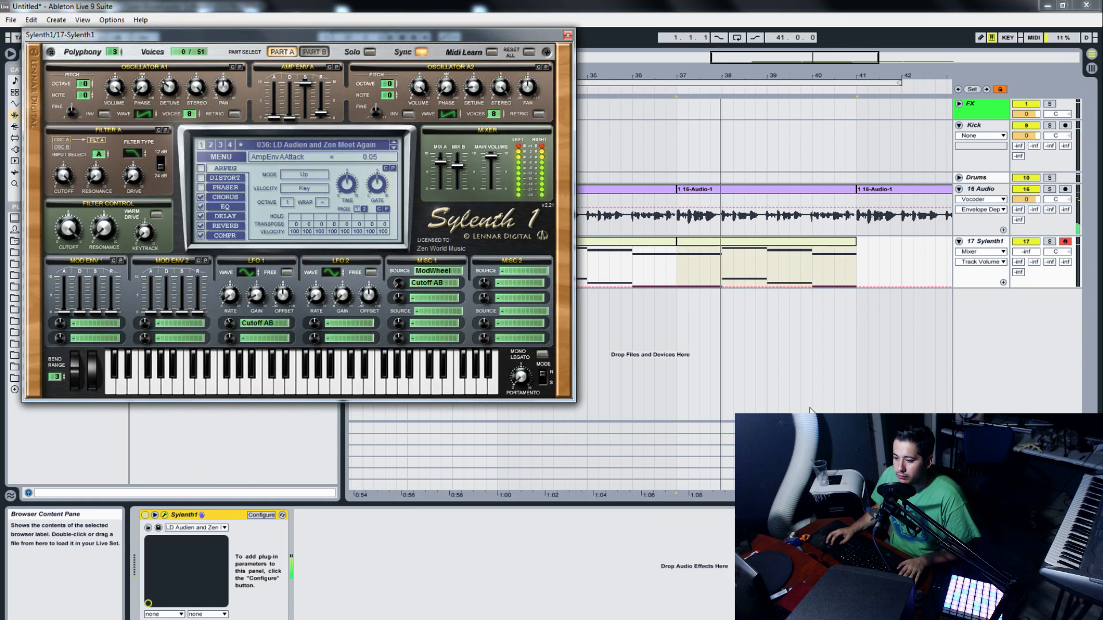
Set the Vocoder's Depth on the vocal track to 102% and restart playback
left_click(983, 189)
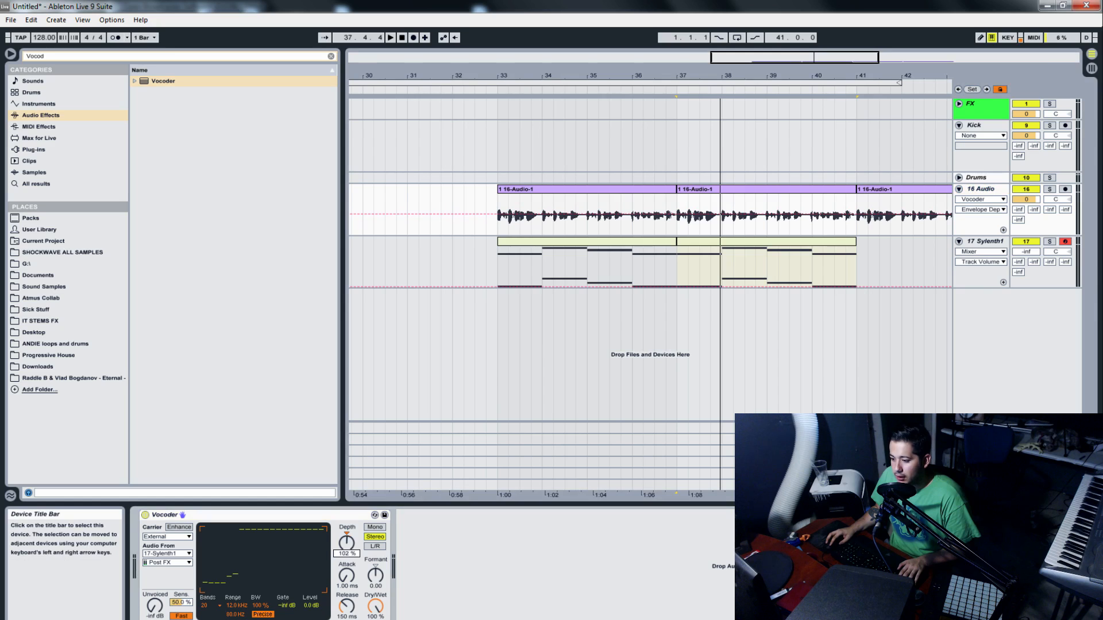
key("space")
Advance the Sylenth1 carrier through preset 037 to "038: LD Audien Zen World 2" during playback
left_click(984, 241)
left_click(395, 149)
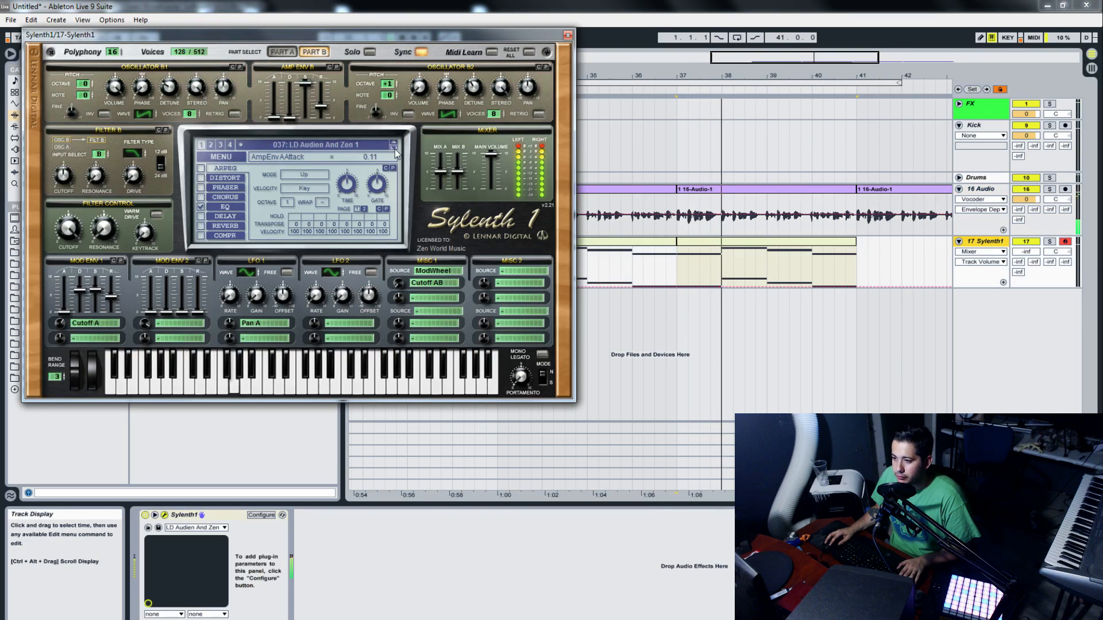
left_click(395, 150)
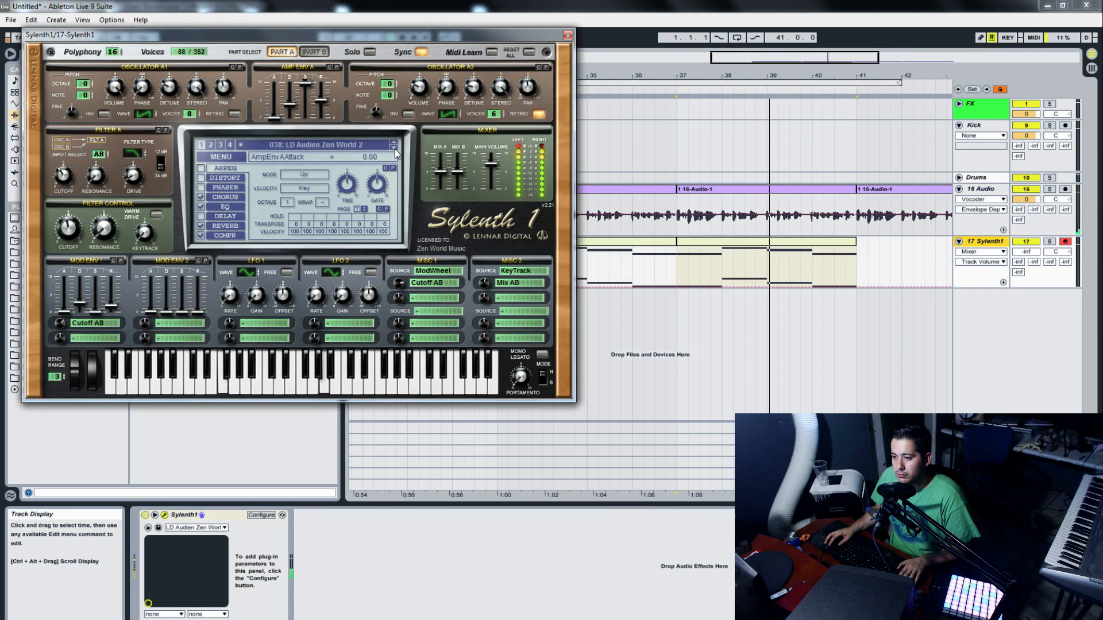
Audition the Sylenth1 carrier presets one by one from "039: LD Bandy Mc Pass Pass" through "043: LD Clean Saw" during playback
left_click(395, 150)
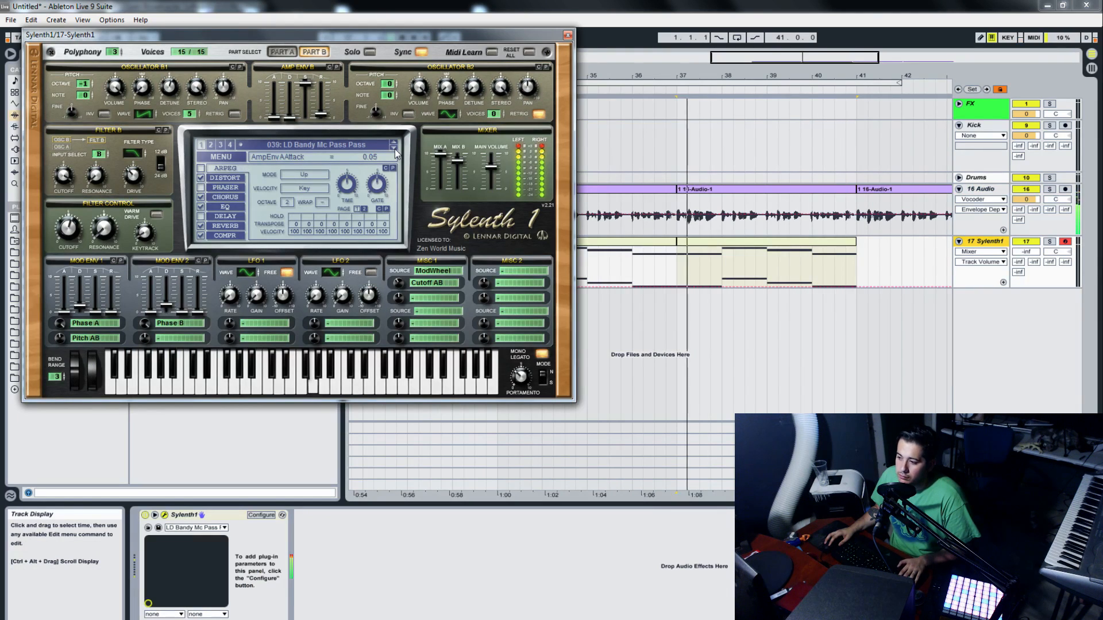
left_click(395, 149)
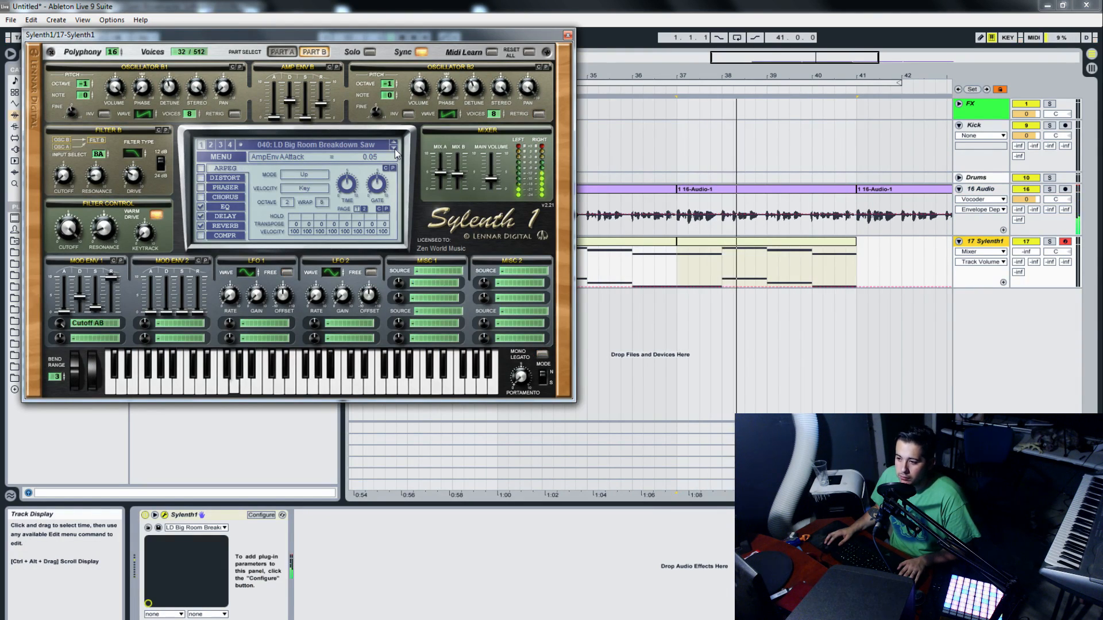
left_click(395, 149)
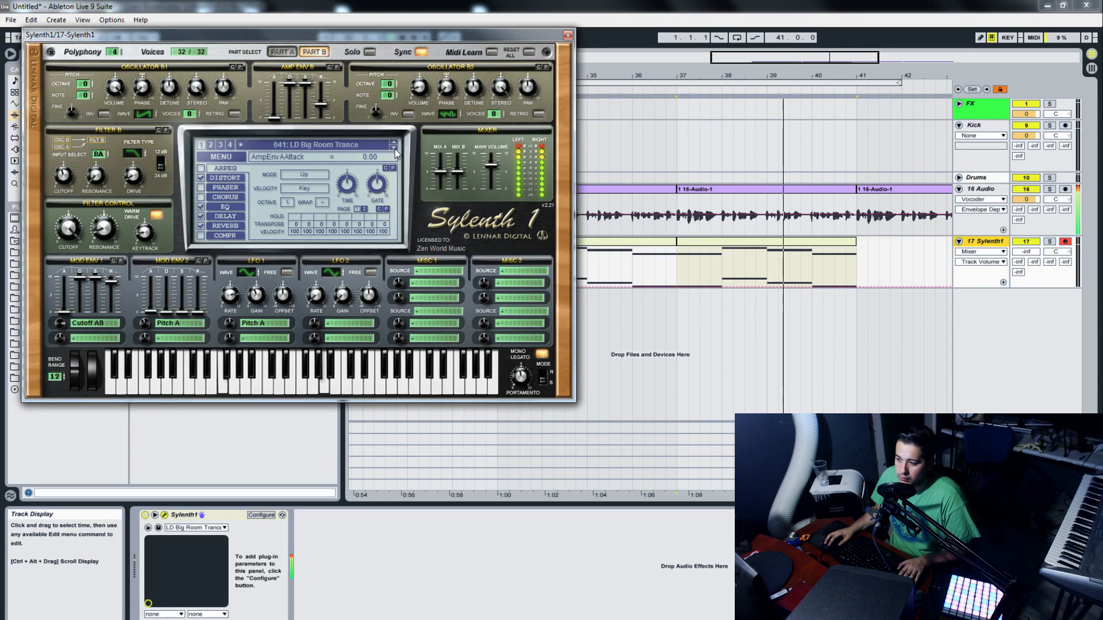
left_click(395, 149)
left_click(395, 150)
Load the Sylenth1 preset "111: PD Nice And Simple" as the carrier sound and close the plug-in window
left_click(333, 145)
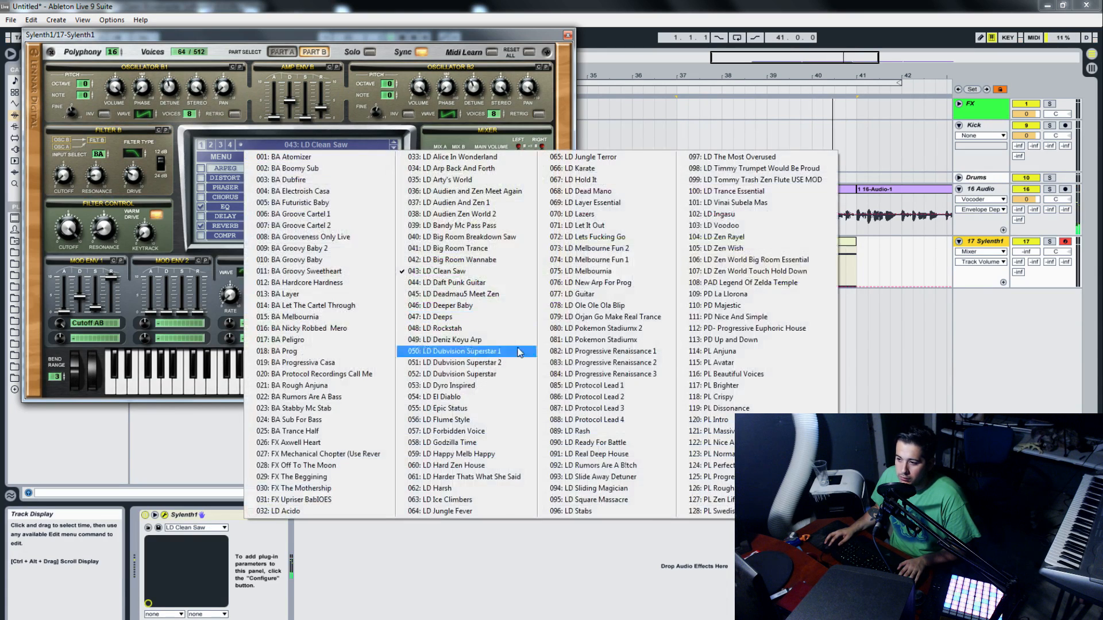
left_click(713, 318)
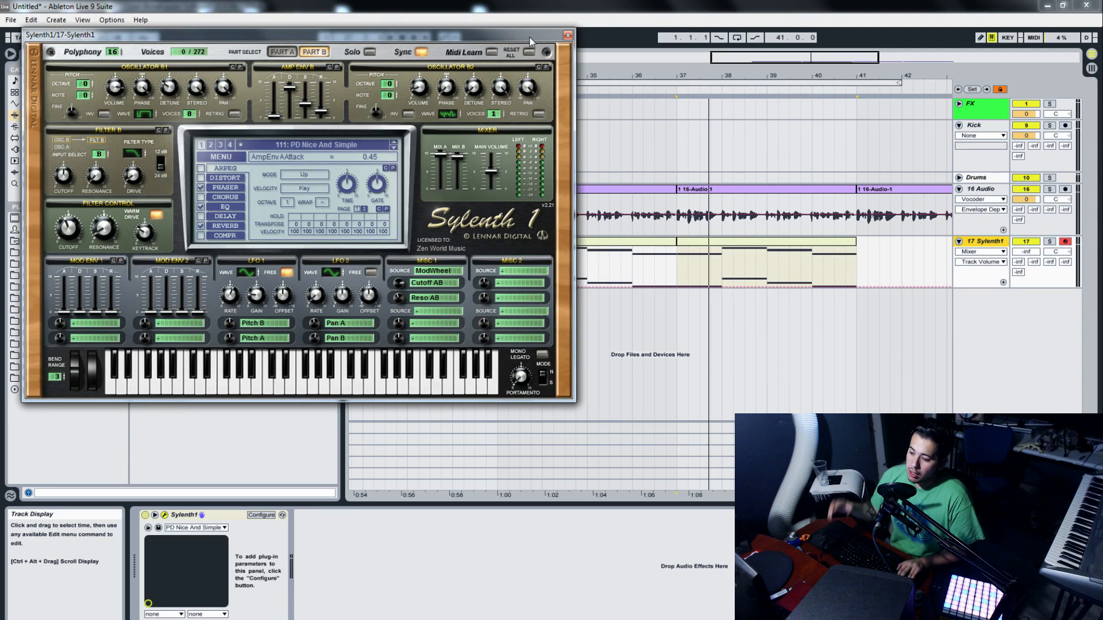
left_click(567, 35)
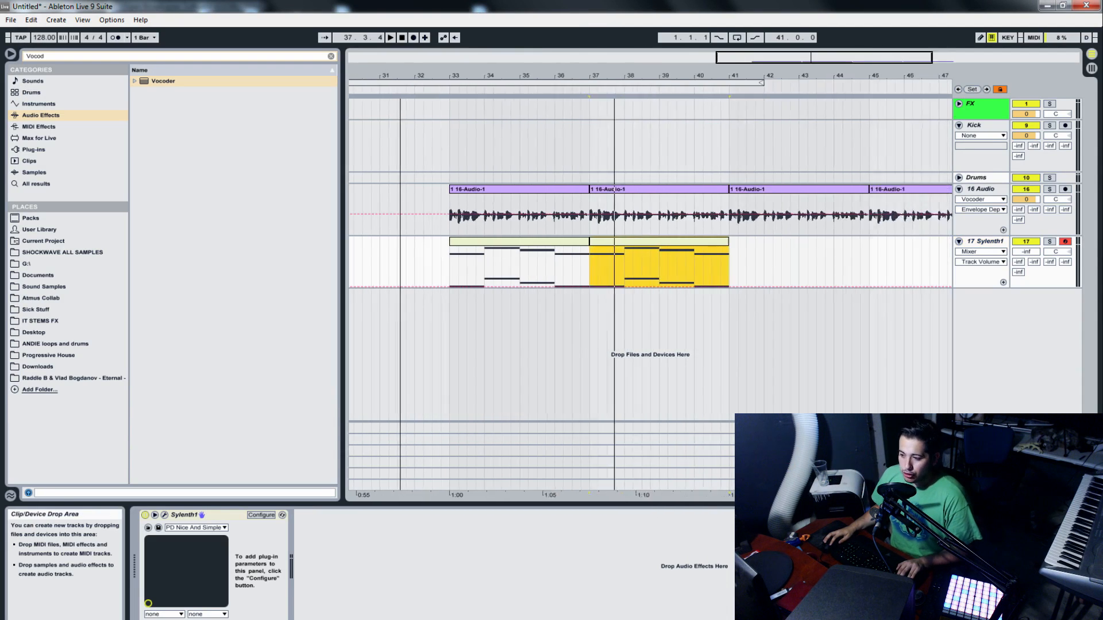
left_click_drag(706, 75, 439, 58)
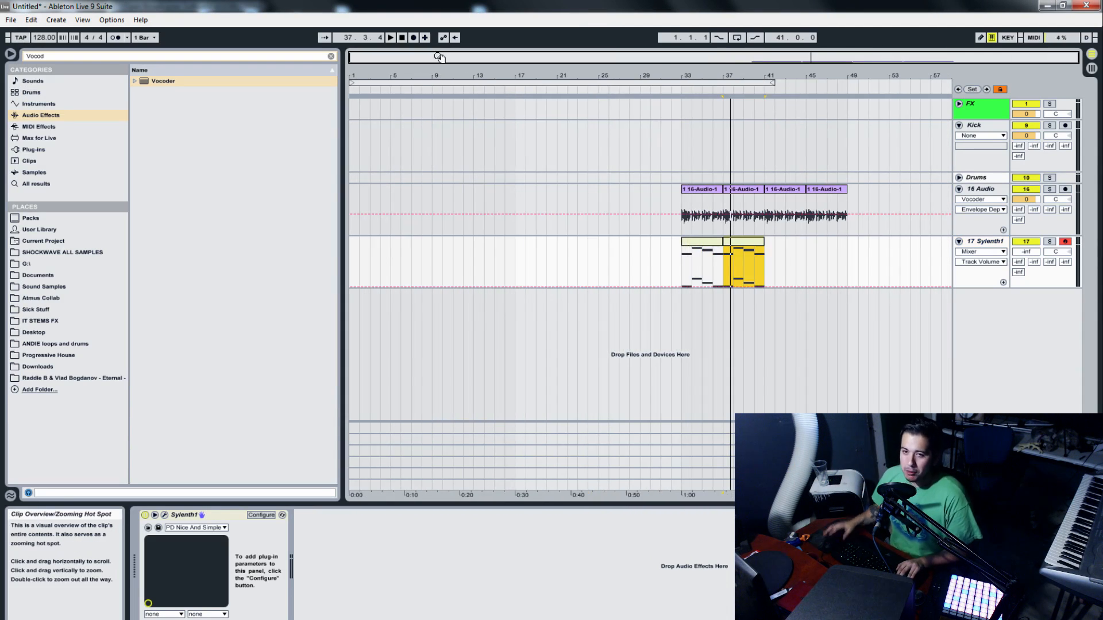